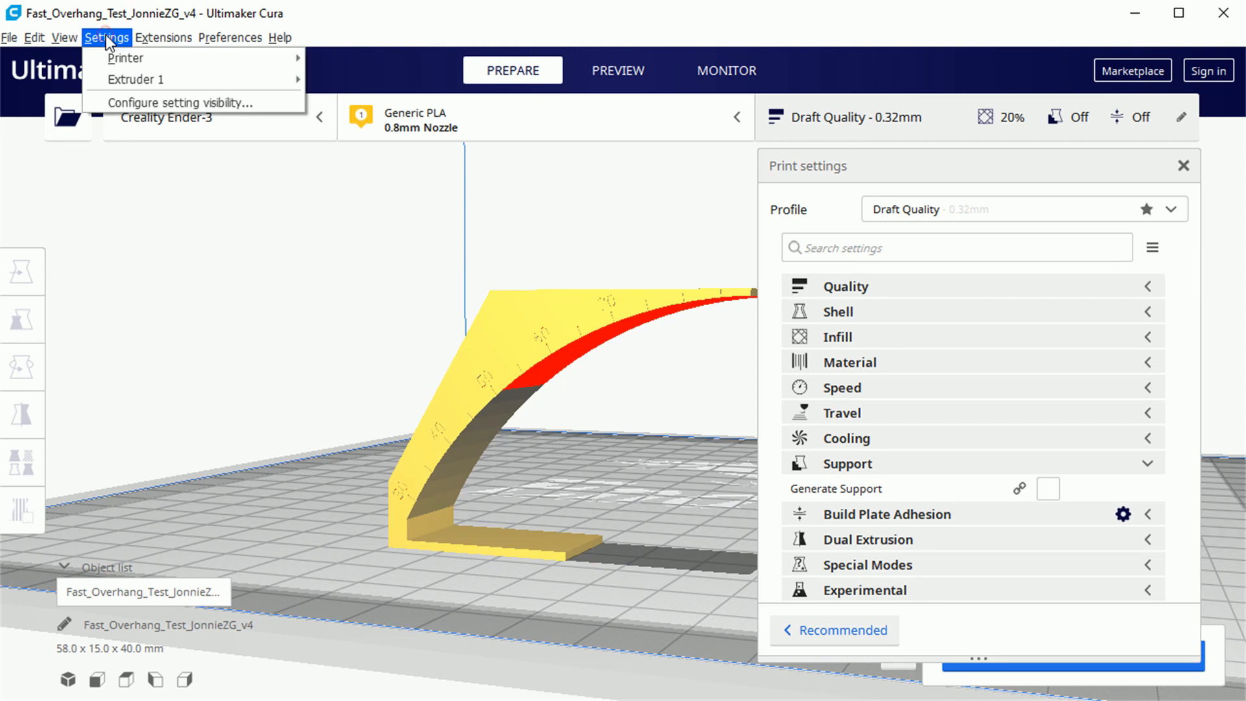
- Filter the setting visibility list for "support z" and make the Support Z Distance setting visible
left_click(122, 102)
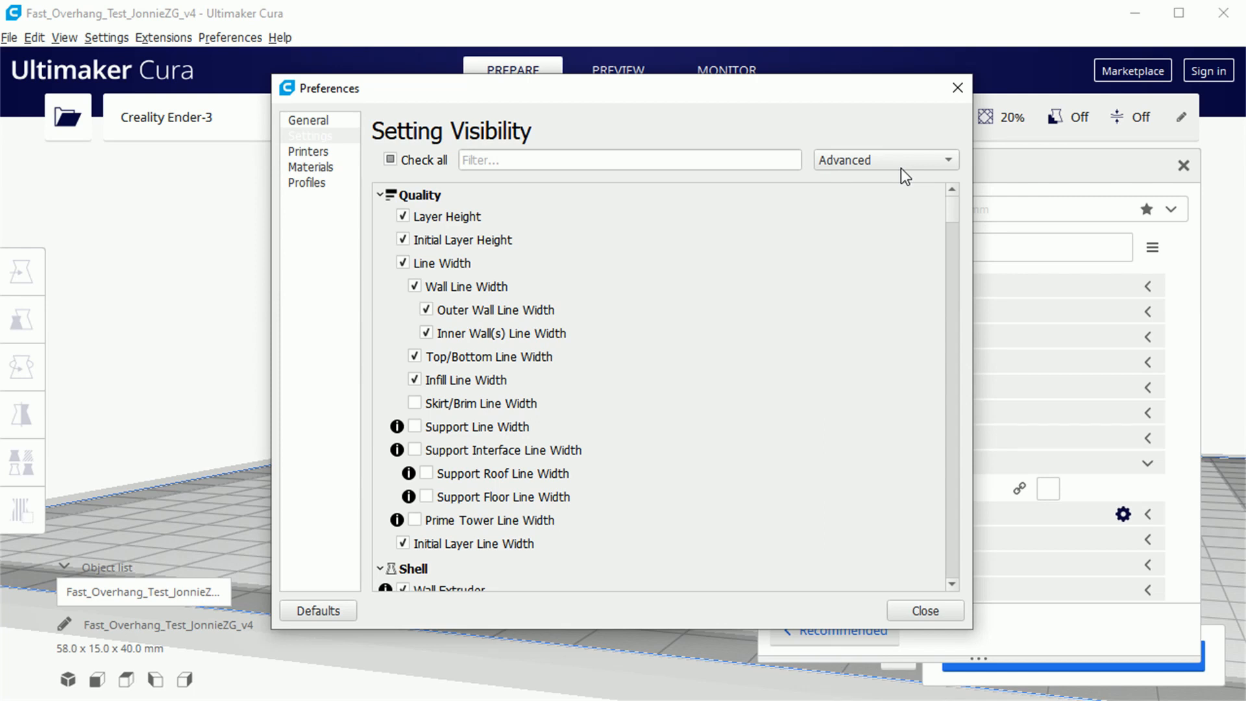
left_click(513, 160)
type("s")
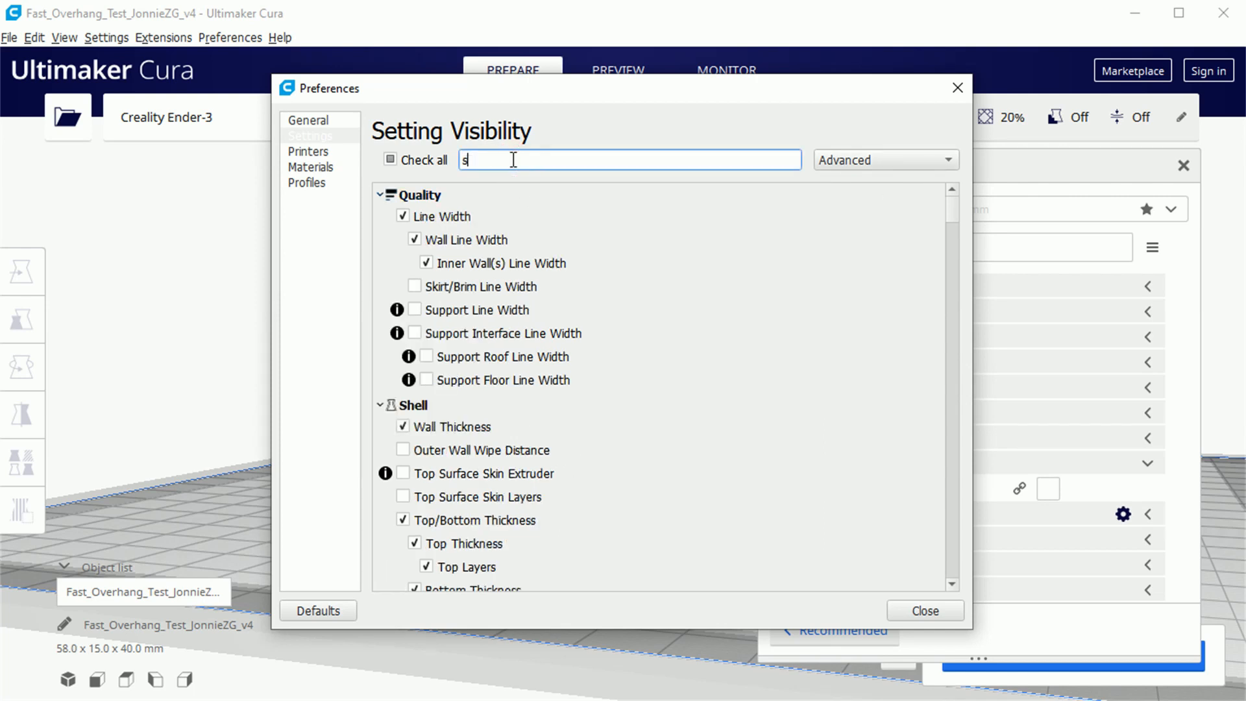
type("uppo")
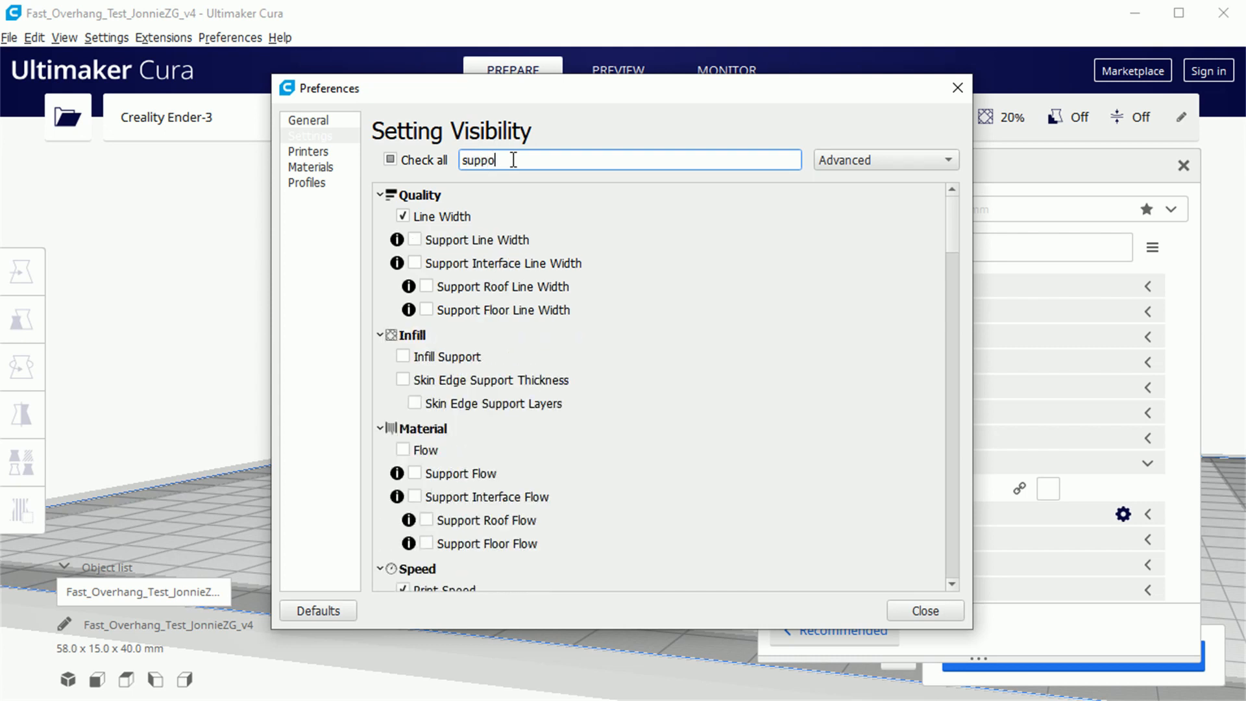
type("rt z")
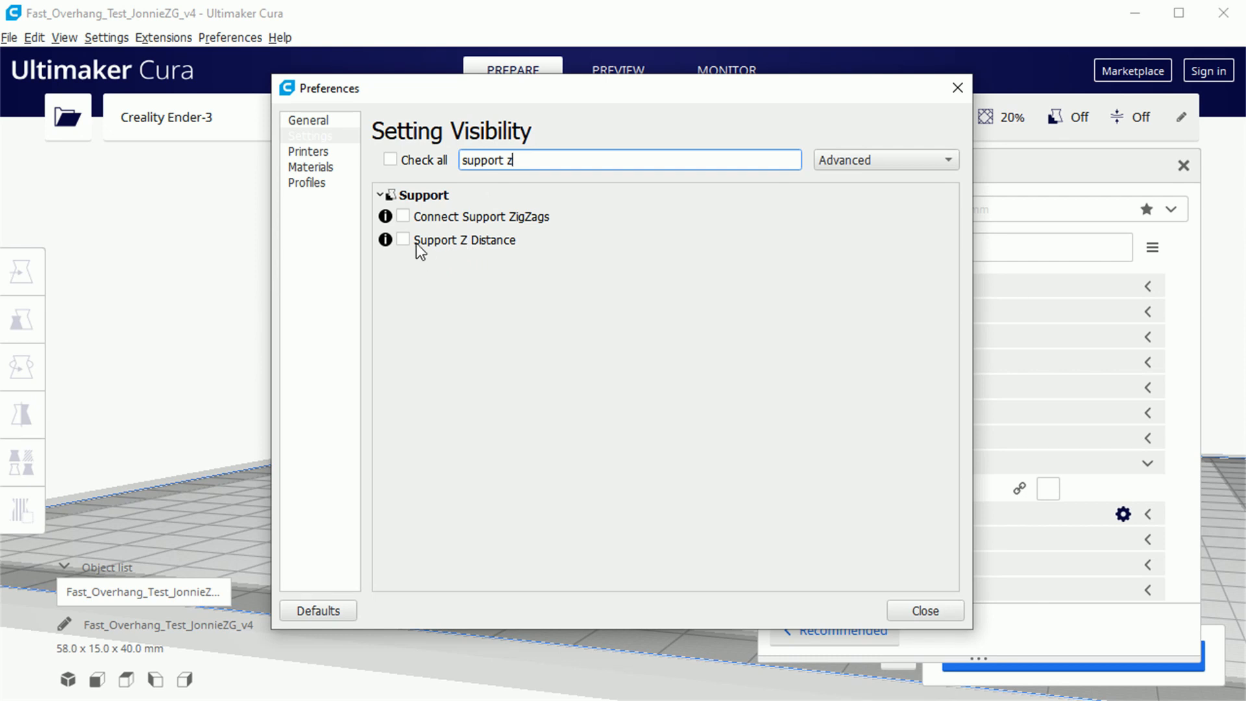
left_click(402, 240)
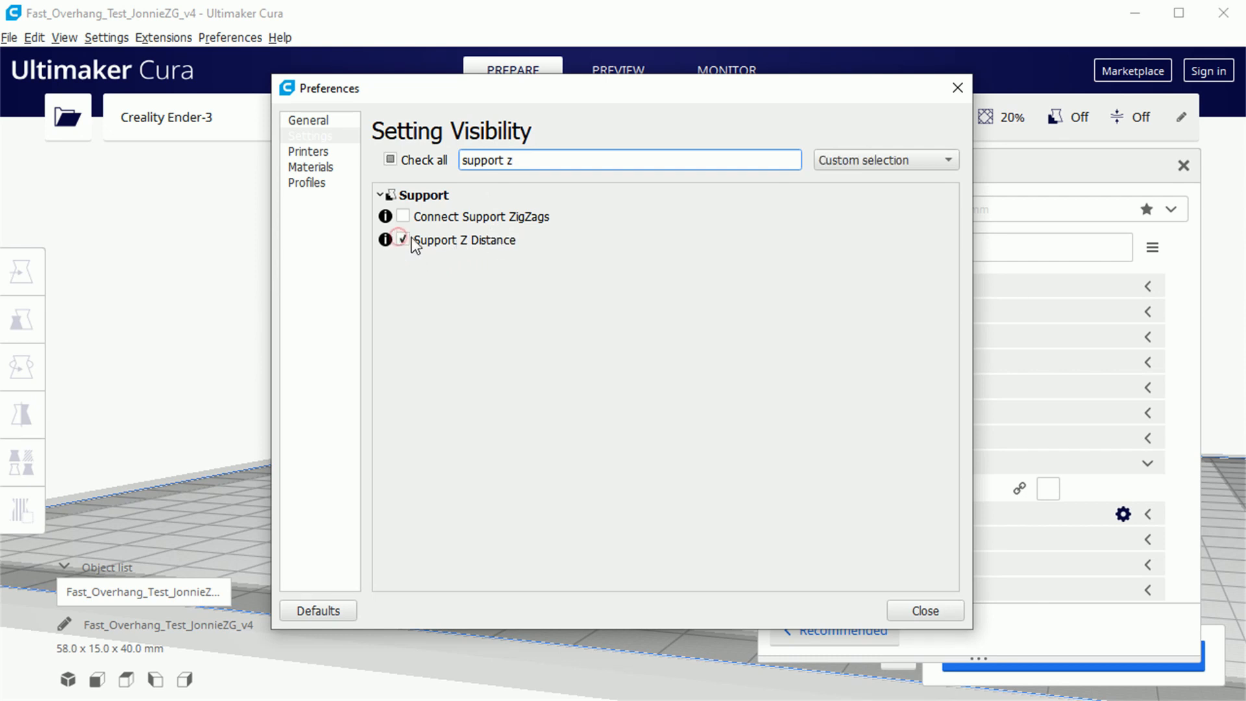
- Filter the setting visibility list for "tree", make the Tree Support setting visible, and close the preferences
triple_click(521, 159)
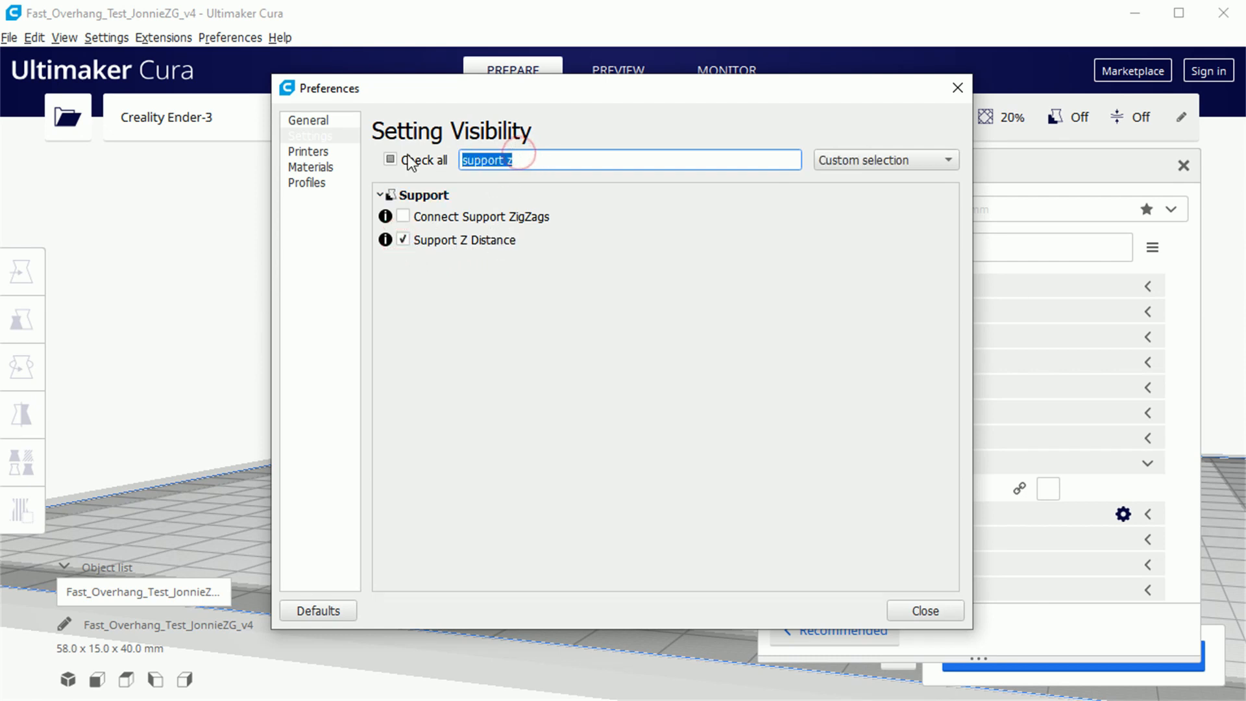
type("tree")
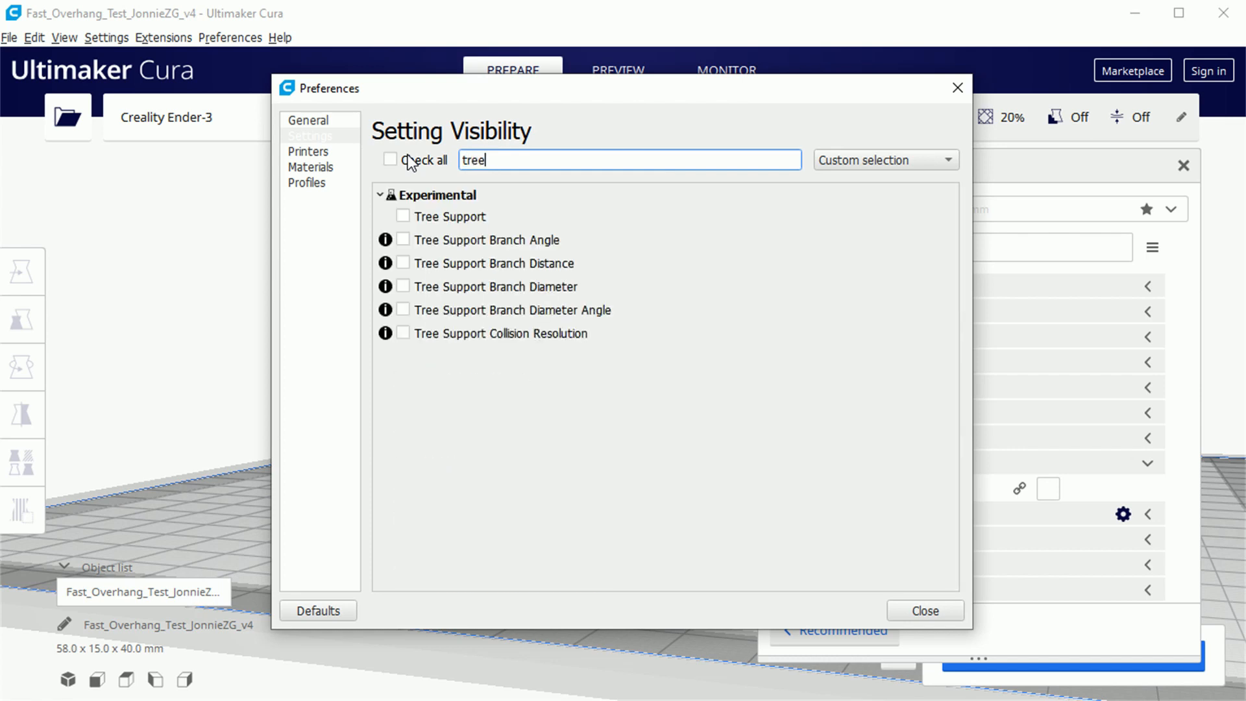
left_click(402, 220)
left_click(940, 614)
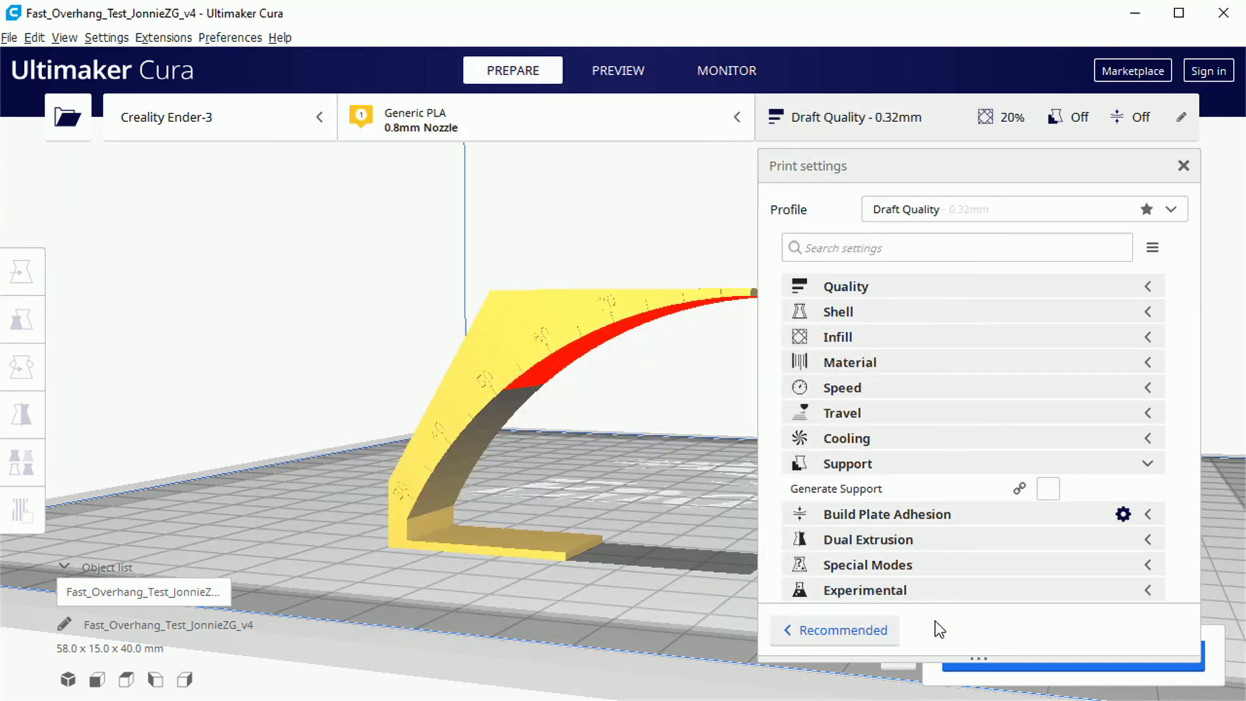
- Expand the Support category in the print settings and enable Generate Support
left_click(1049, 488)
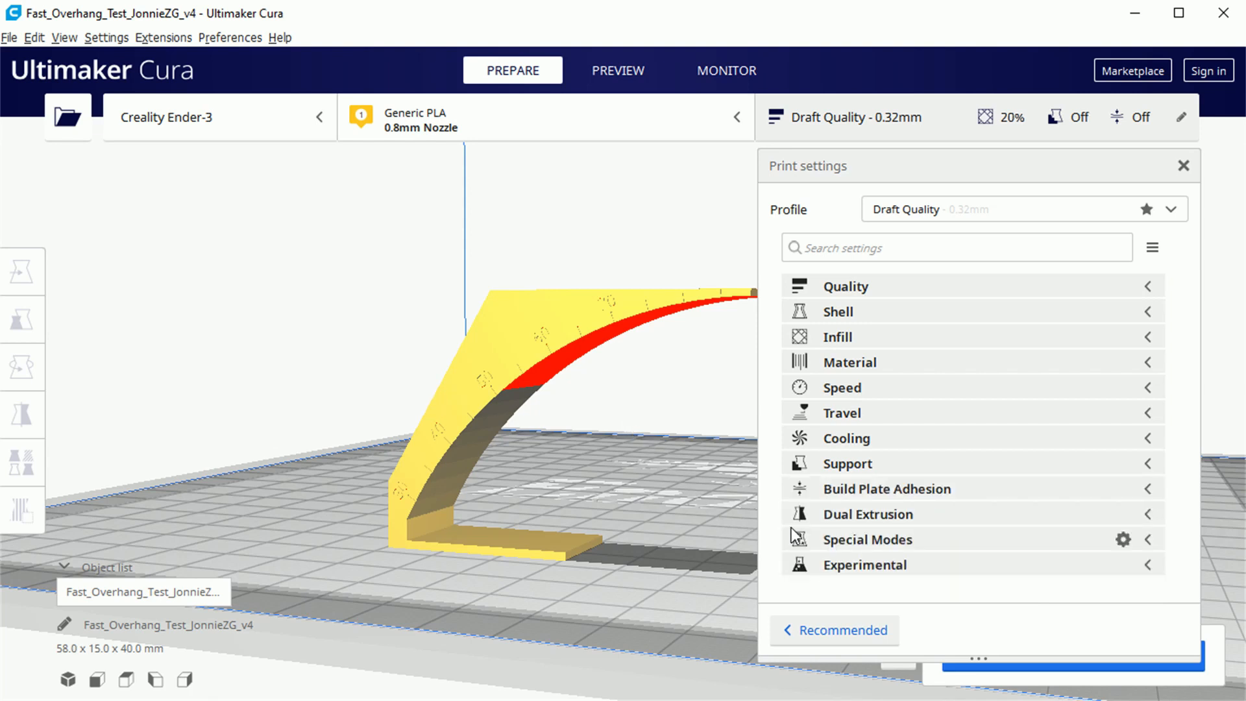
left_click(1148, 468)
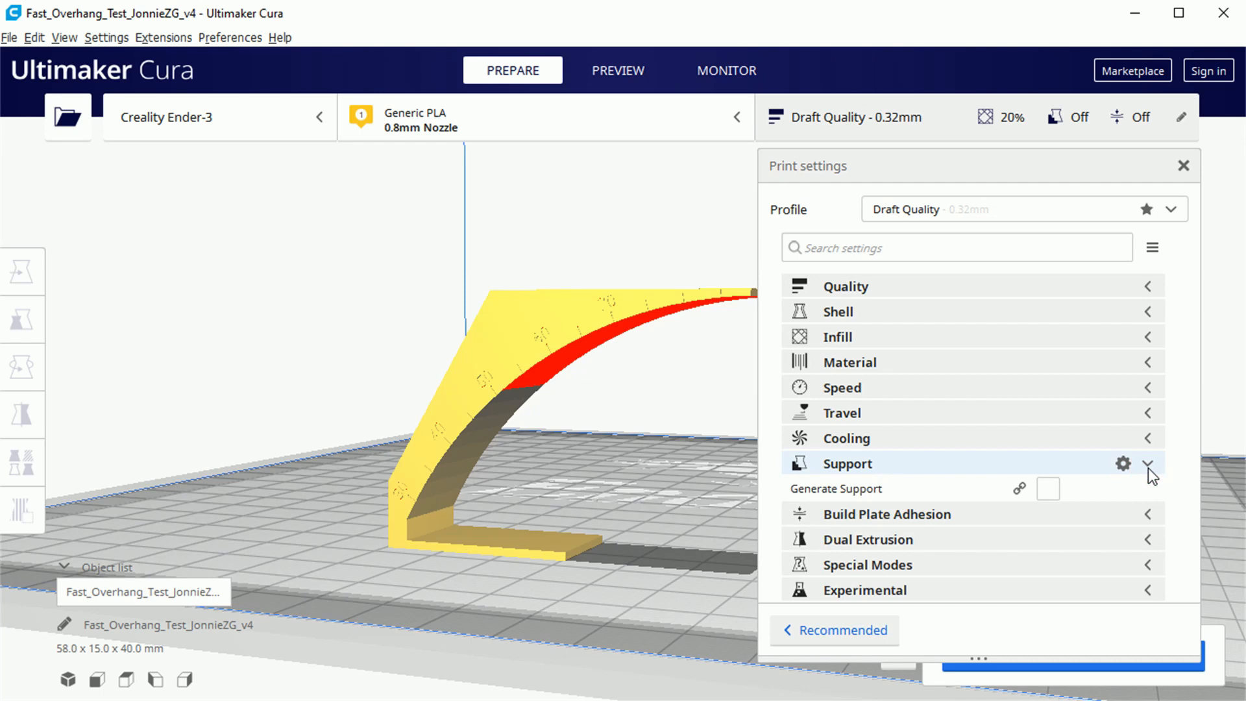
left_click(1046, 491)
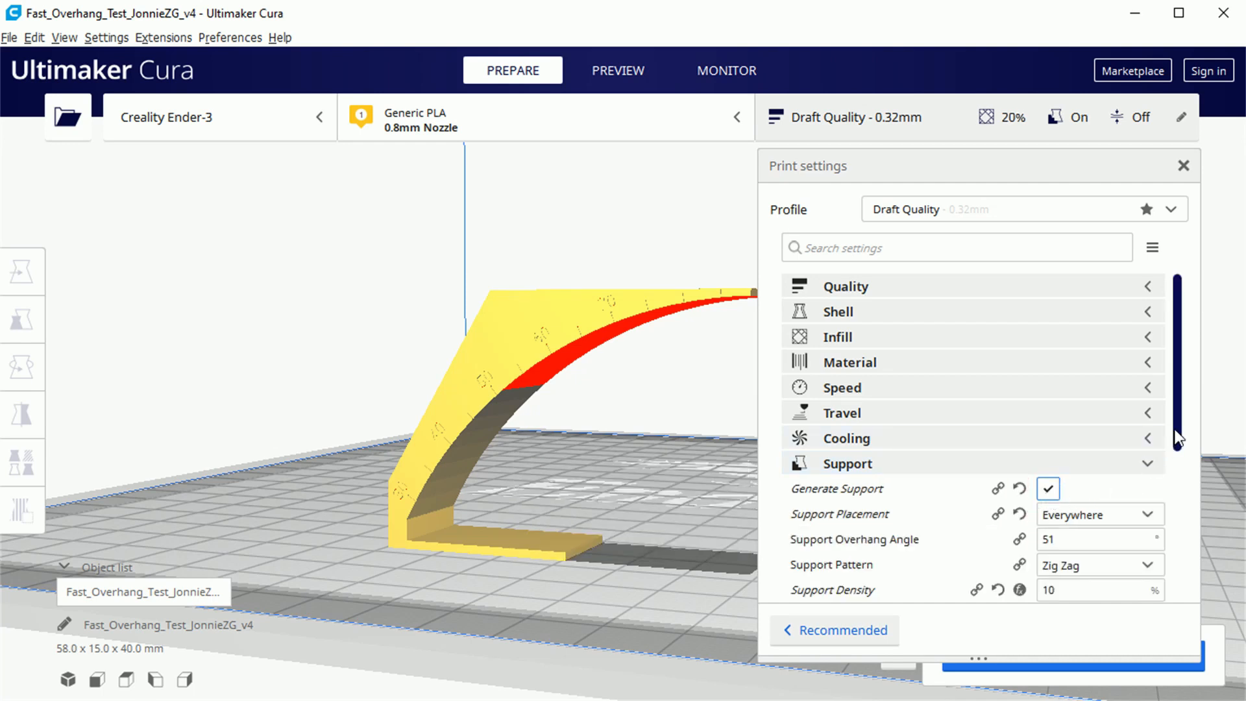
- Set the Support Overhang Angle to 60°
left_click_drag(1178, 437, 1175, 523)
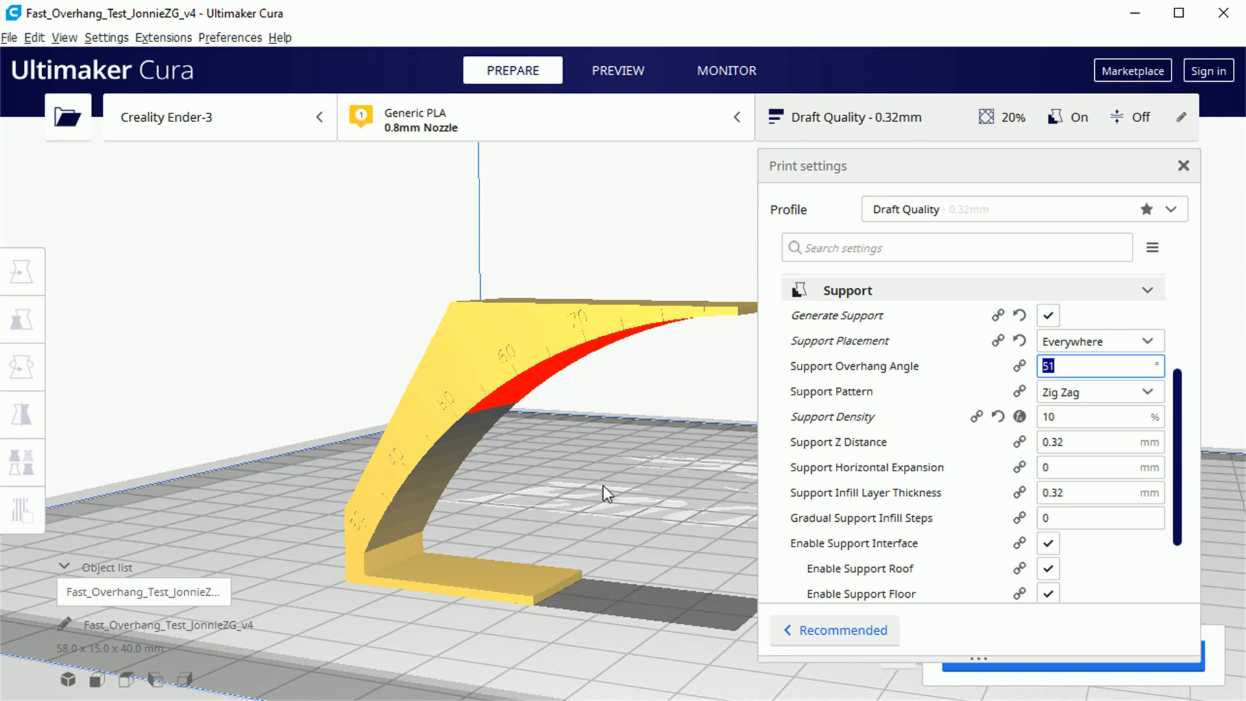
mouse_move(837, 376)
mouse_move(1000, 371)
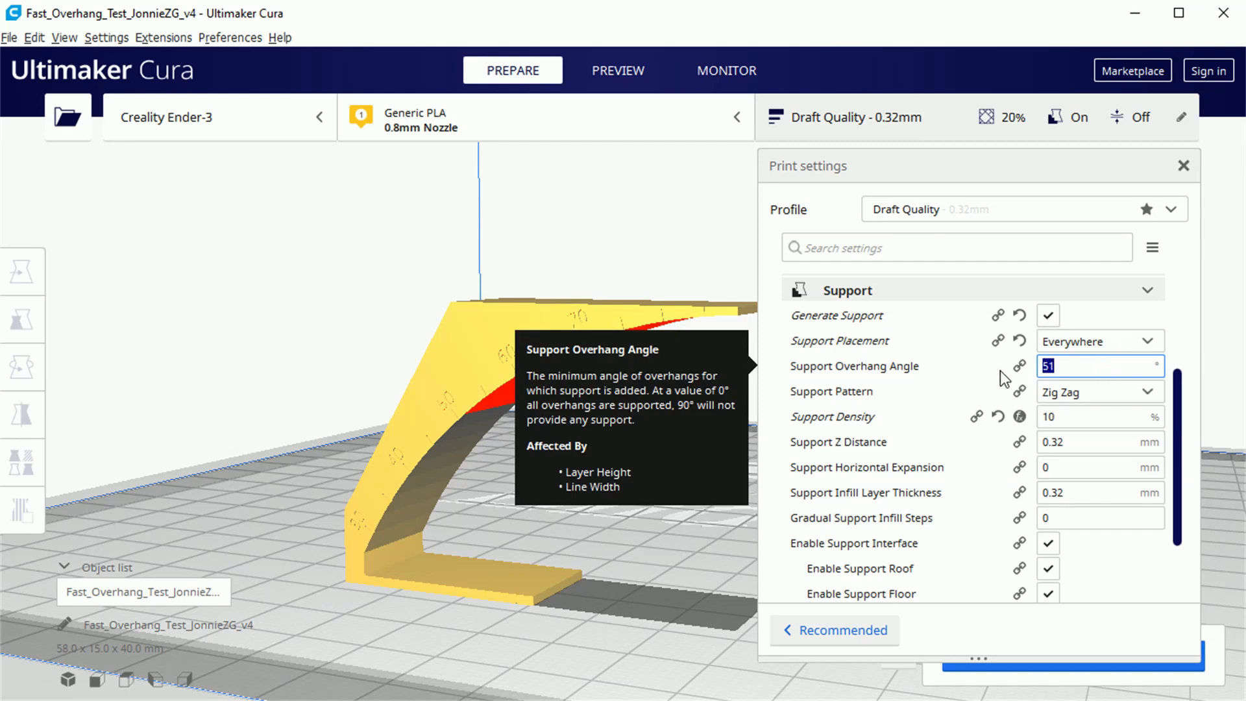
type("60")
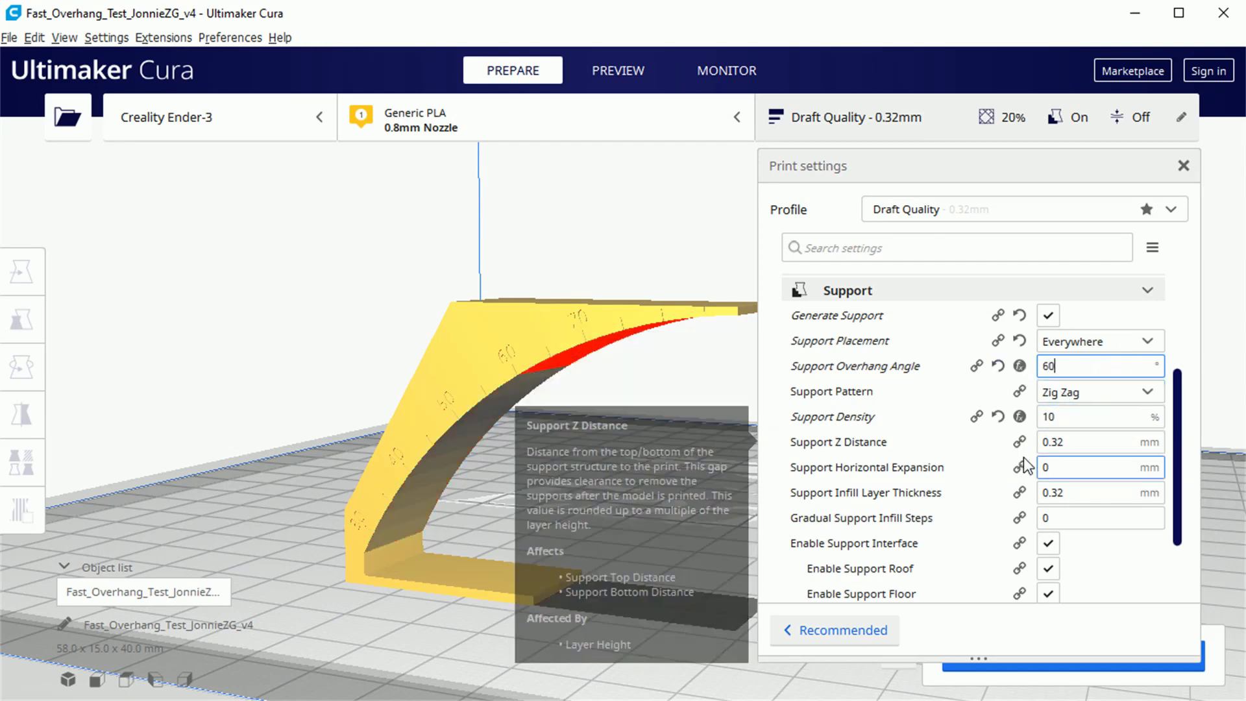
mouse_move(1030, 466)
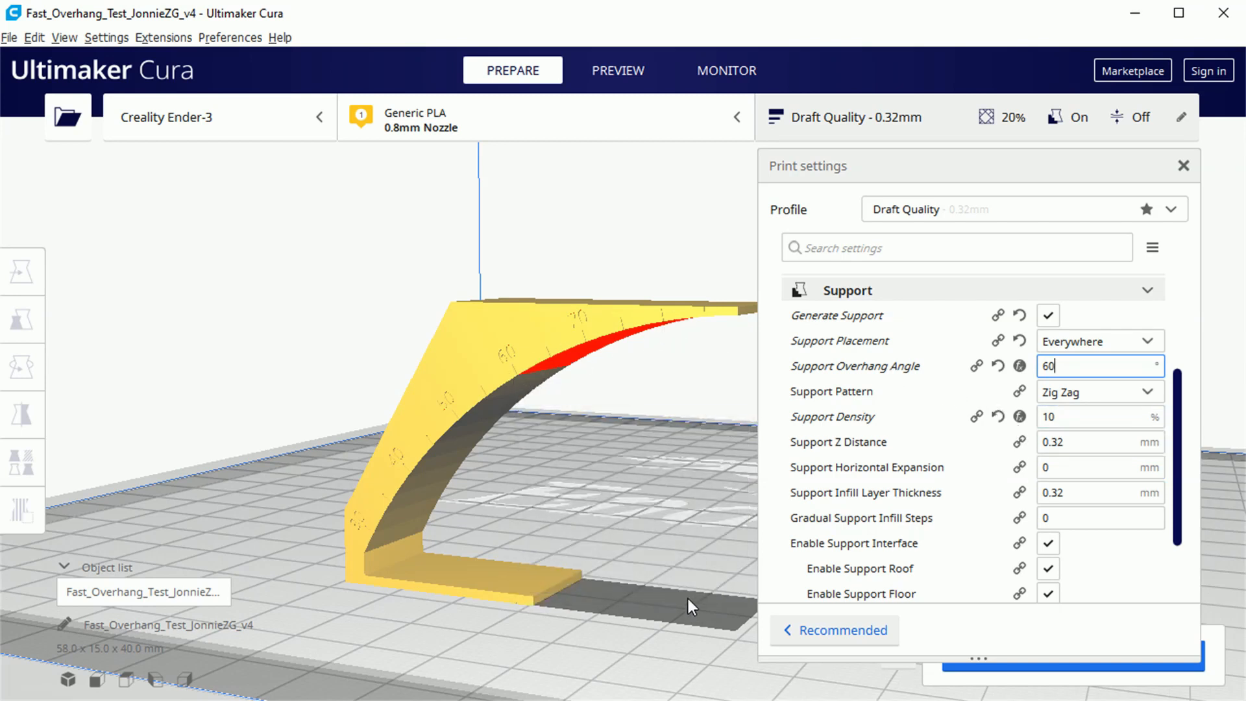
key("ctrl+a")
key("shift+Tab")
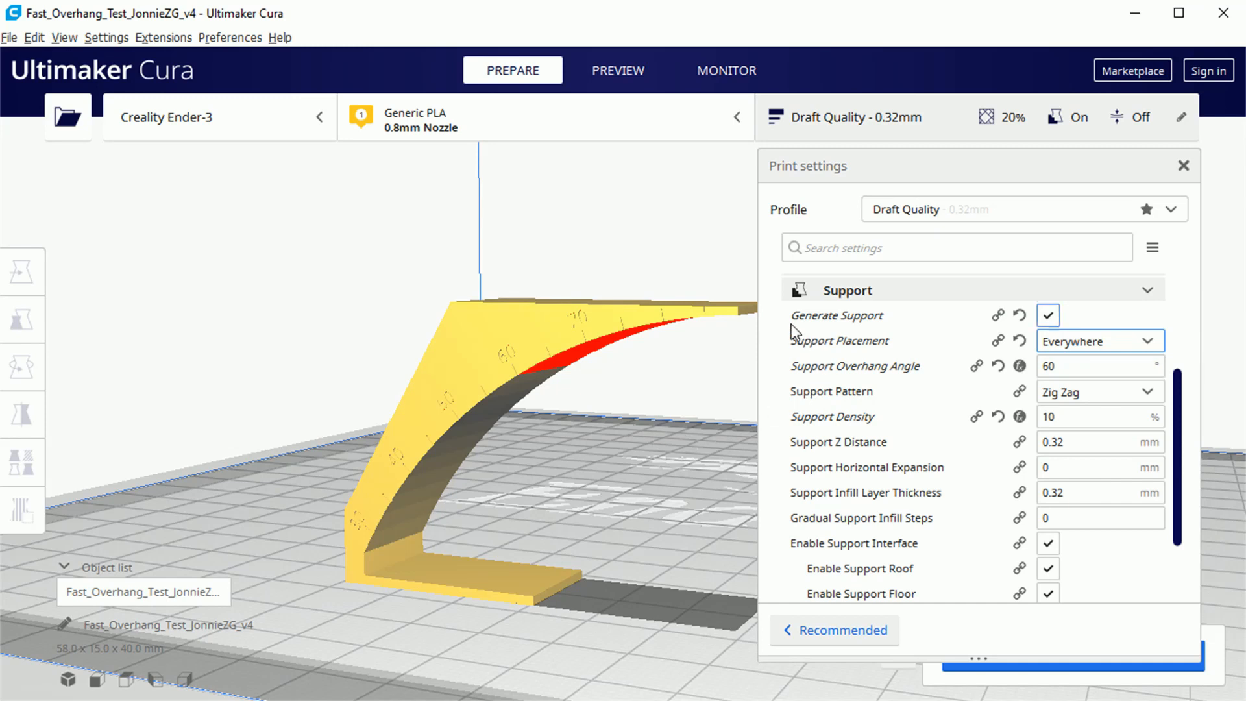
- Switch Support Placement to Touching Buildplate and return it to Everywhere
mouse_move(998, 341)
left_click(1085, 340)
left_click(1096, 365)
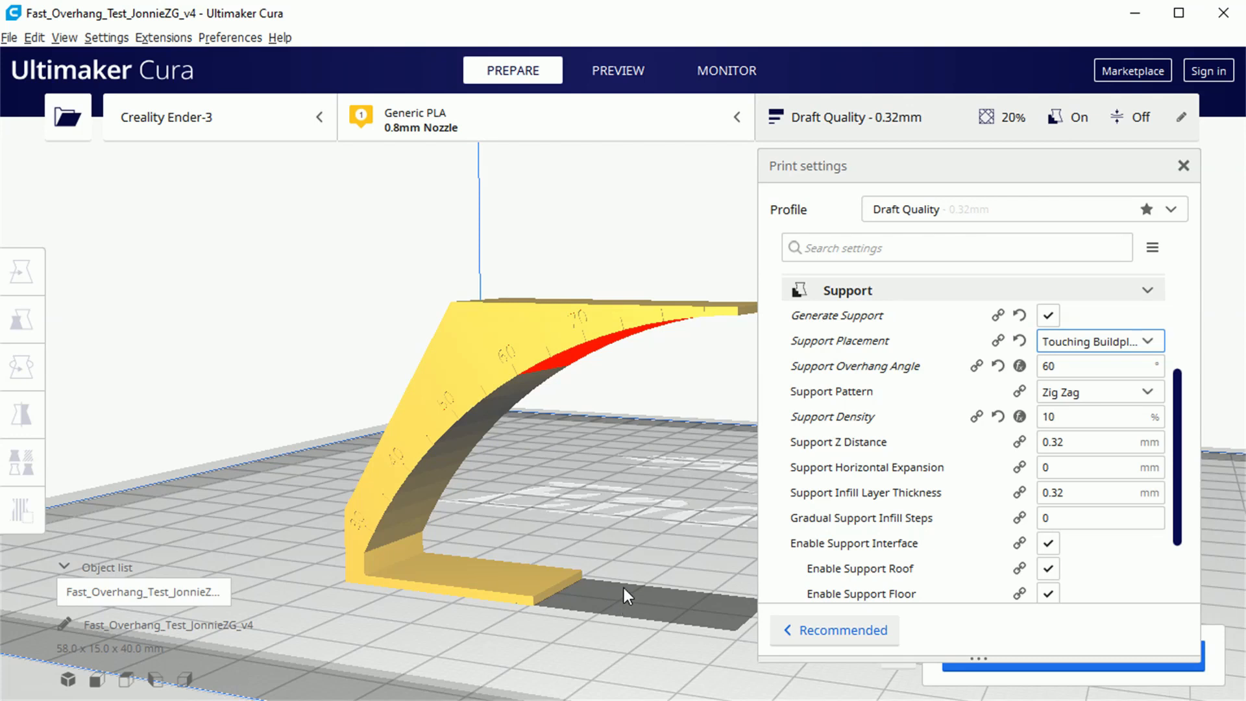
left_click(1082, 342)
left_click(1088, 387)
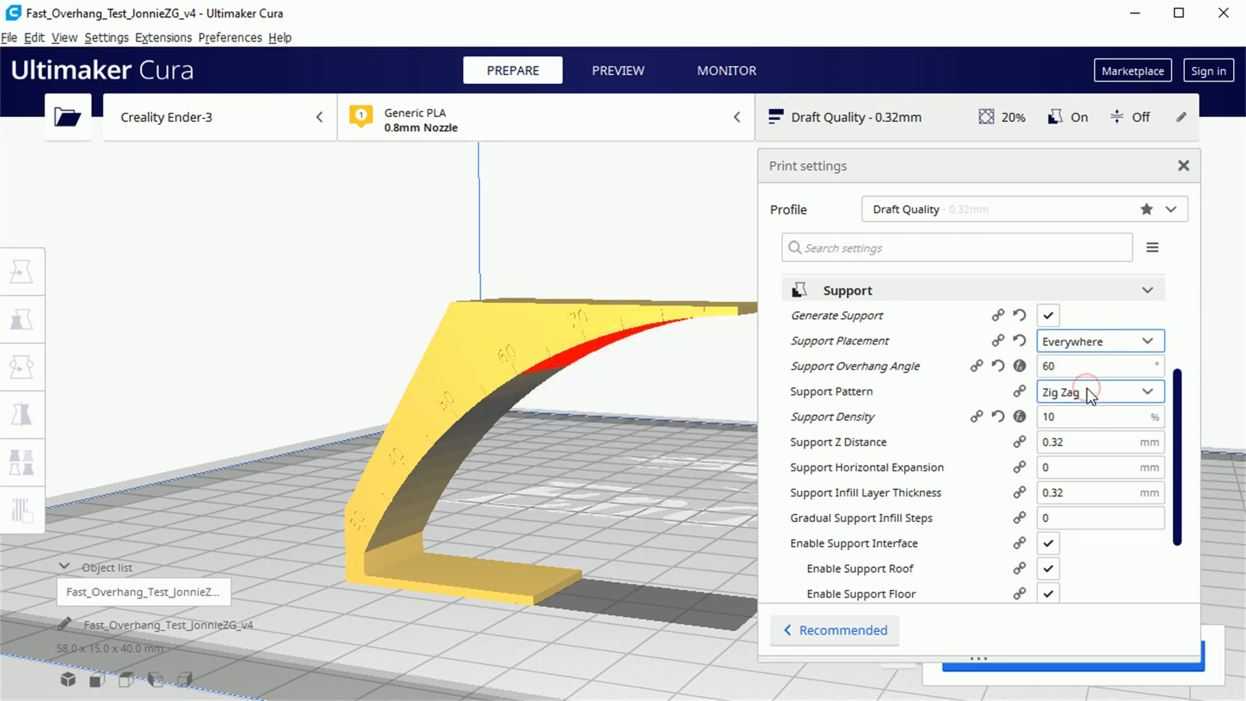
- Slice the overhang test model and show its layer preview
left_click(1058, 669)
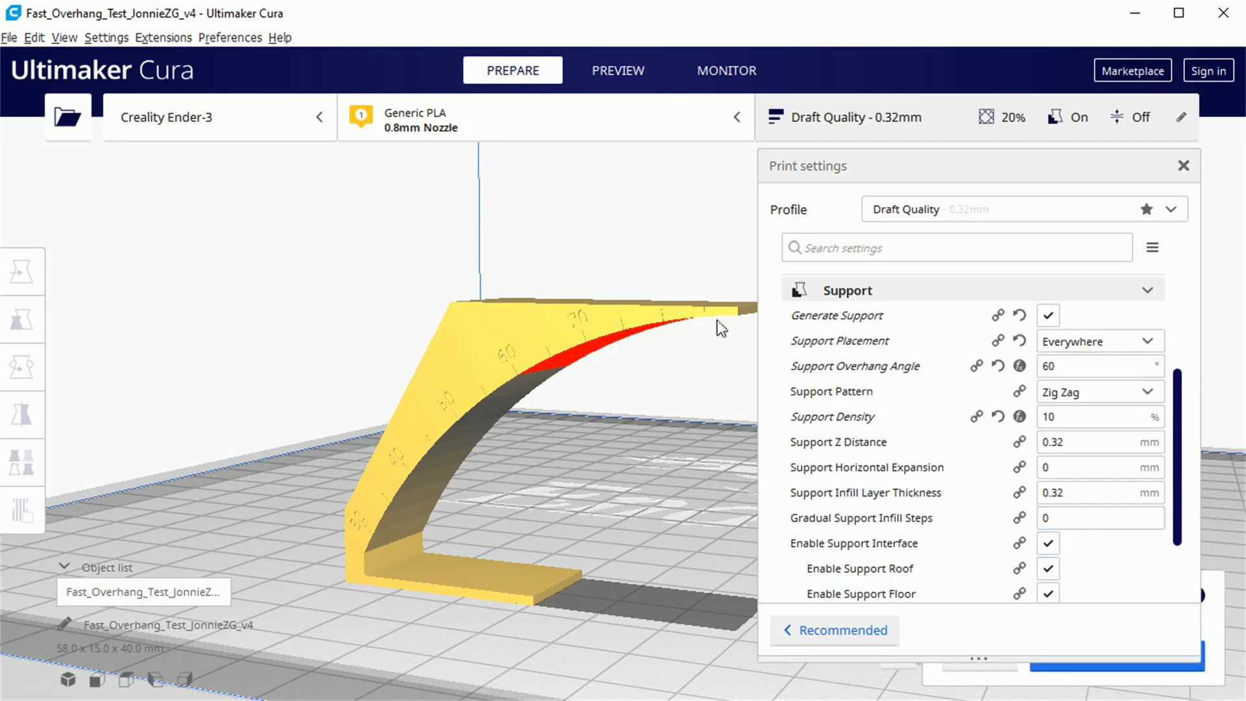
left_click(627, 75)
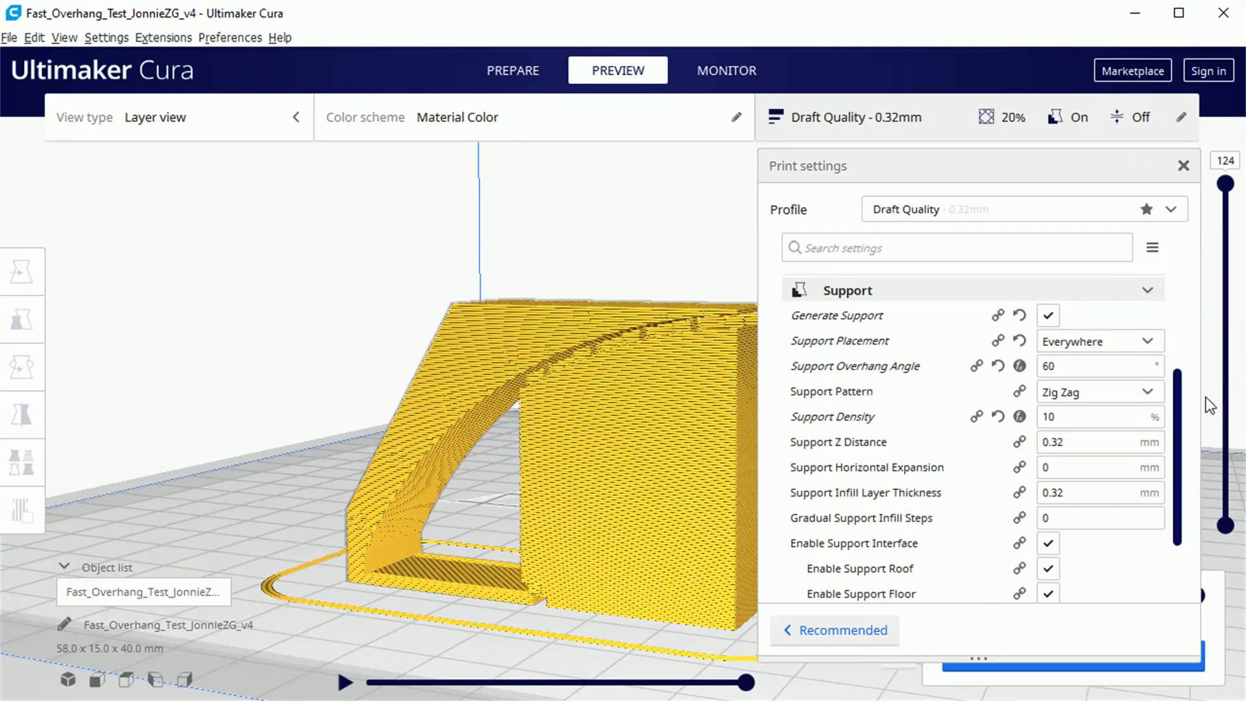
- Set Support Placement to Touching Buildplate and slice the model again to compare the supports
left_click(1151, 341)
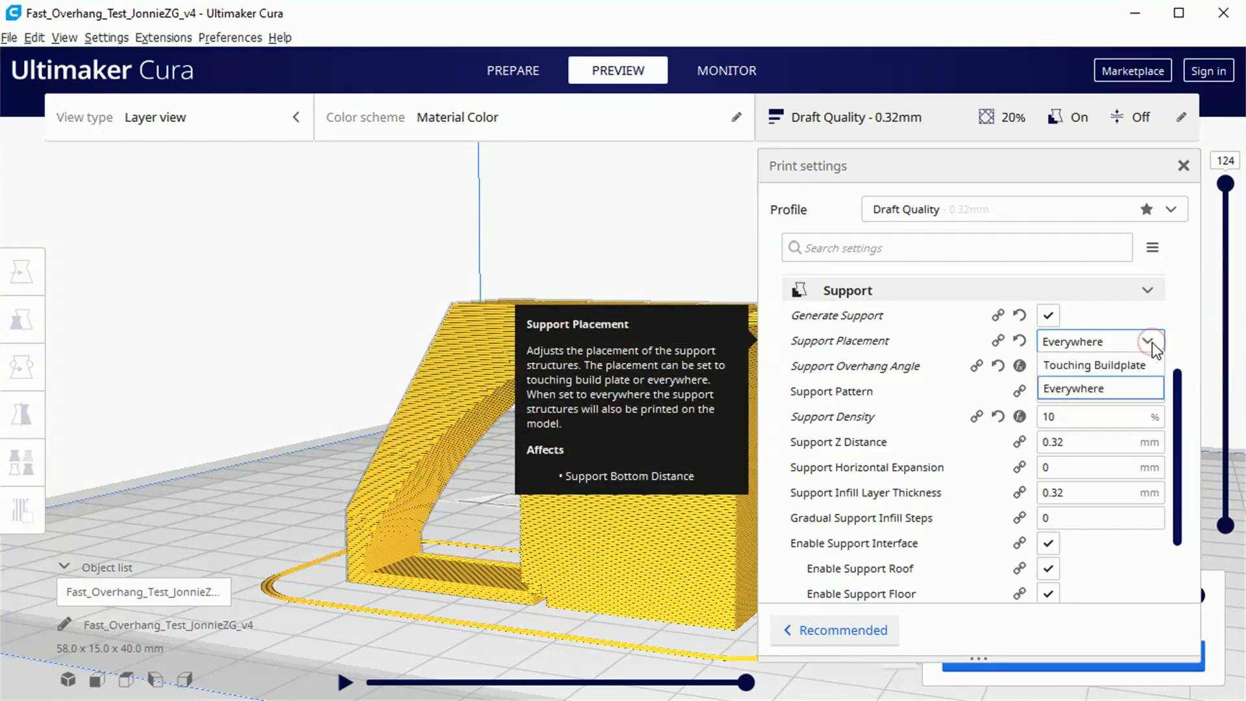
left_click(1146, 365)
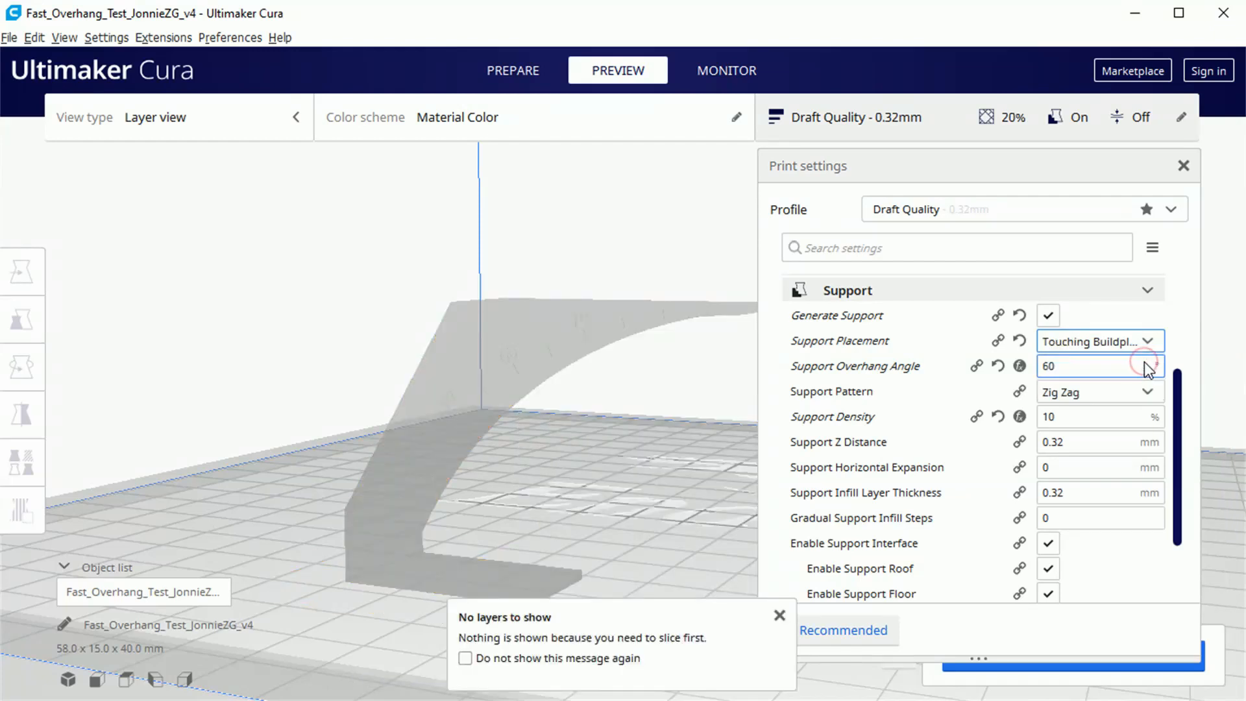
left_click(1113, 671)
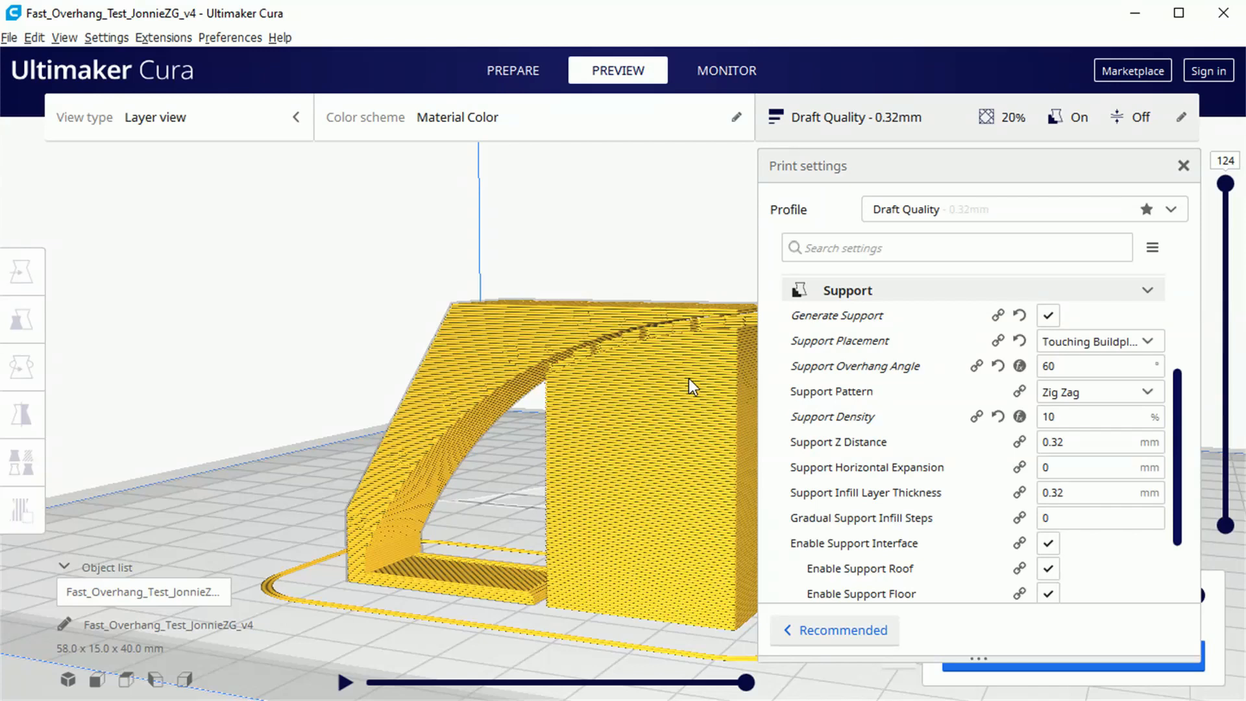
- Set Support Placement back to Everywhere
mouse_move(1154, 340)
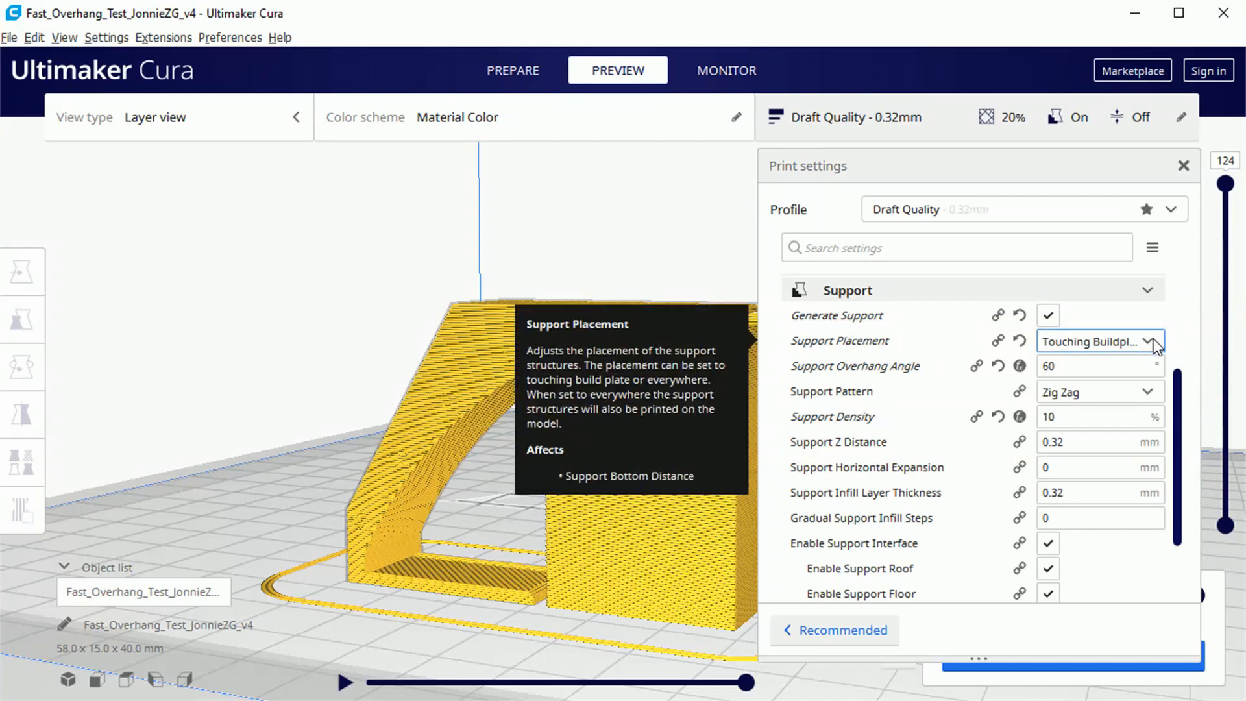
left_click(1154, 341)
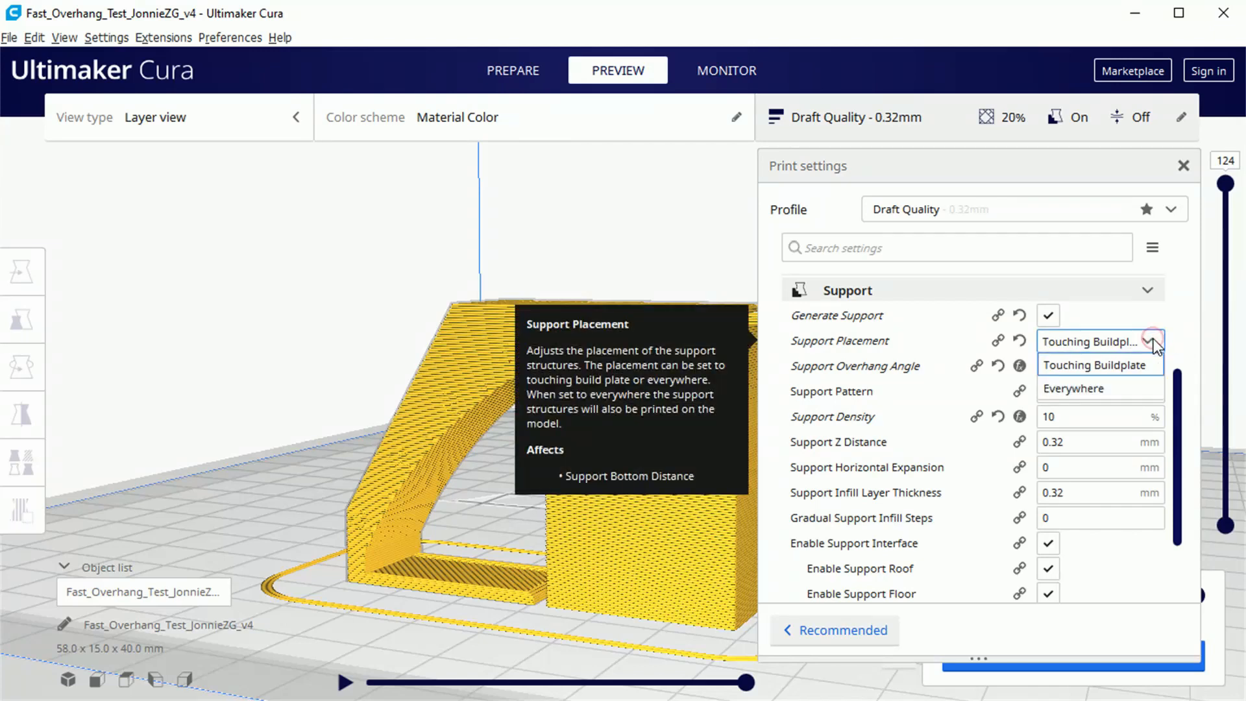
left_click(1138, 384)
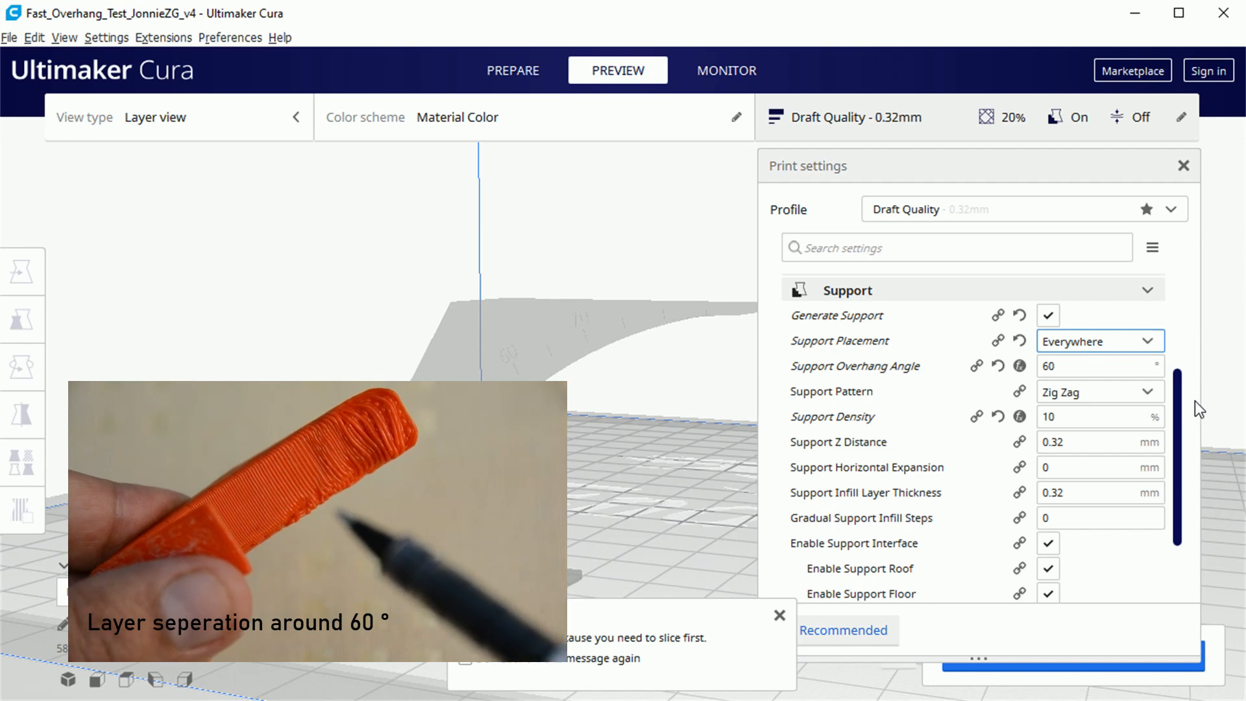
- Review the support overhang angle, density, Z distance and horizontal expansion settings and their descriptions
left_click(1104, 365)
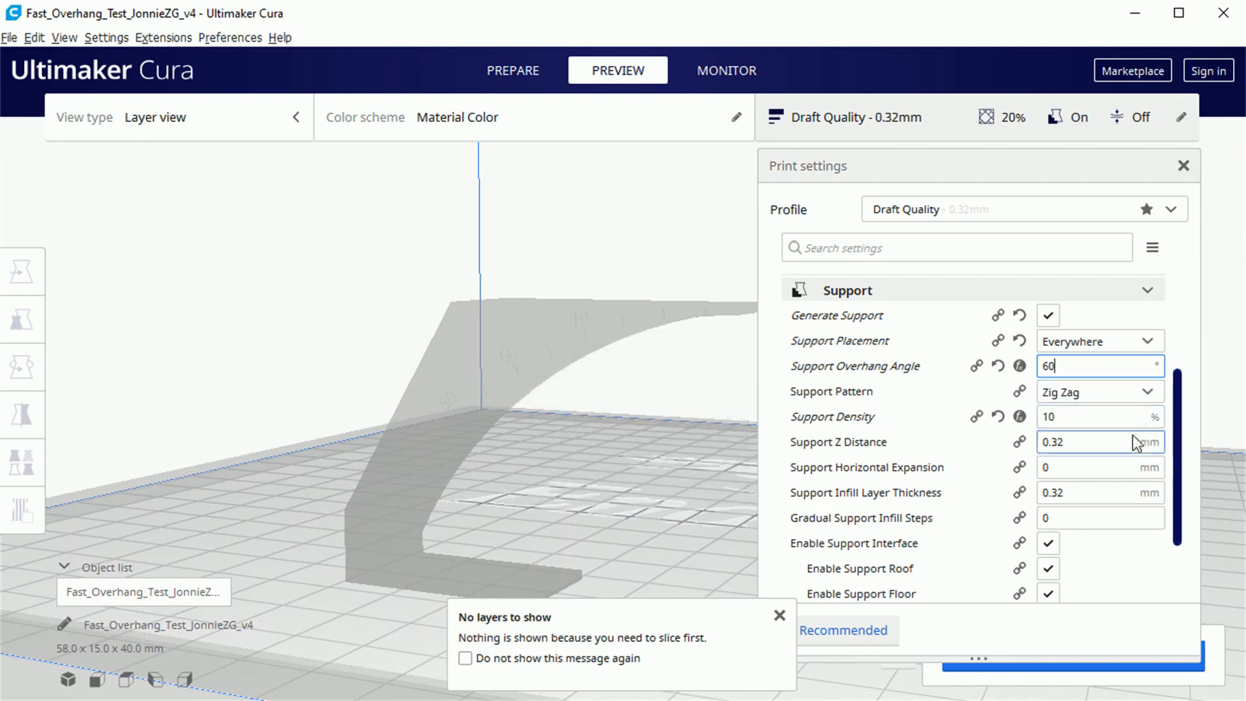
mouse_move(863, 426)
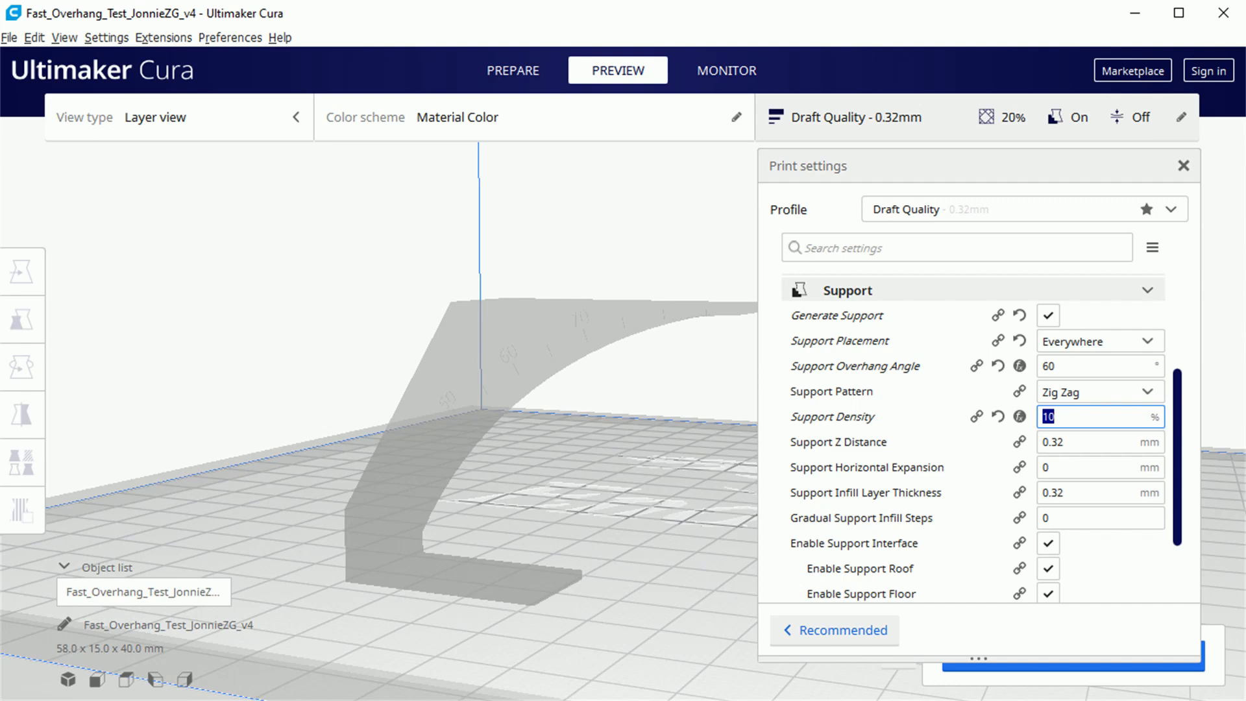
mouse_move(1014, 422)
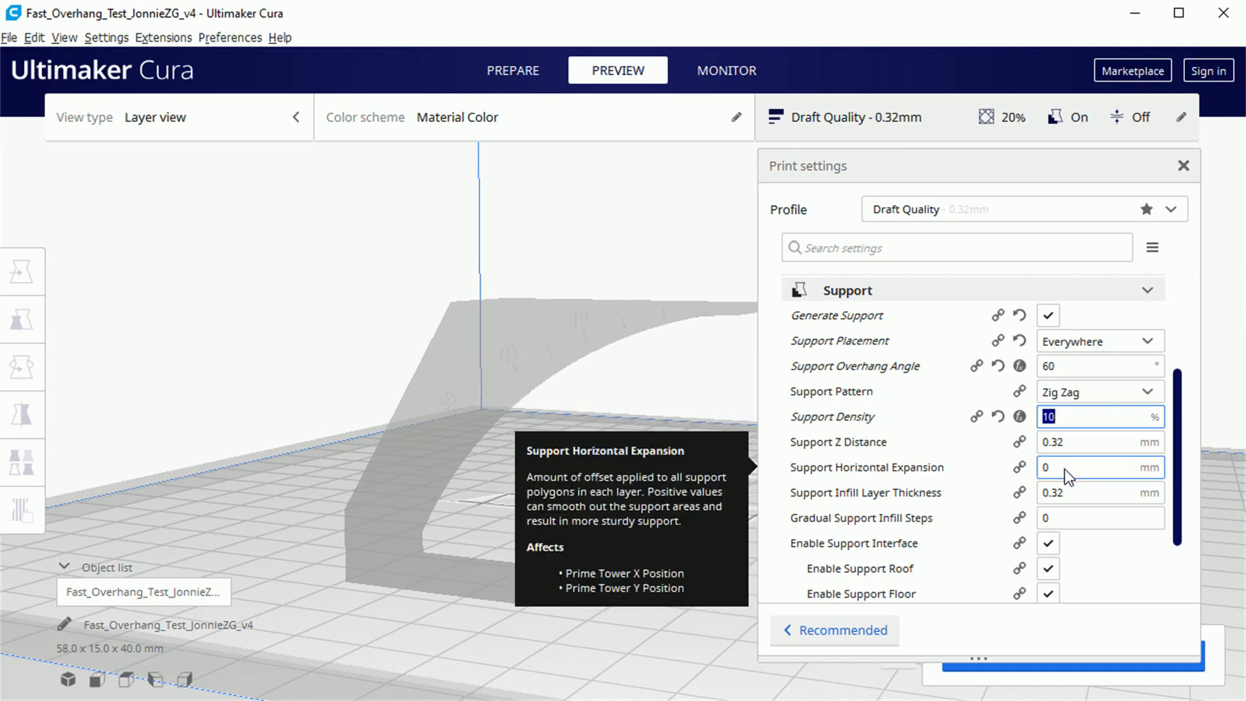
mouse_move(1072, 446)
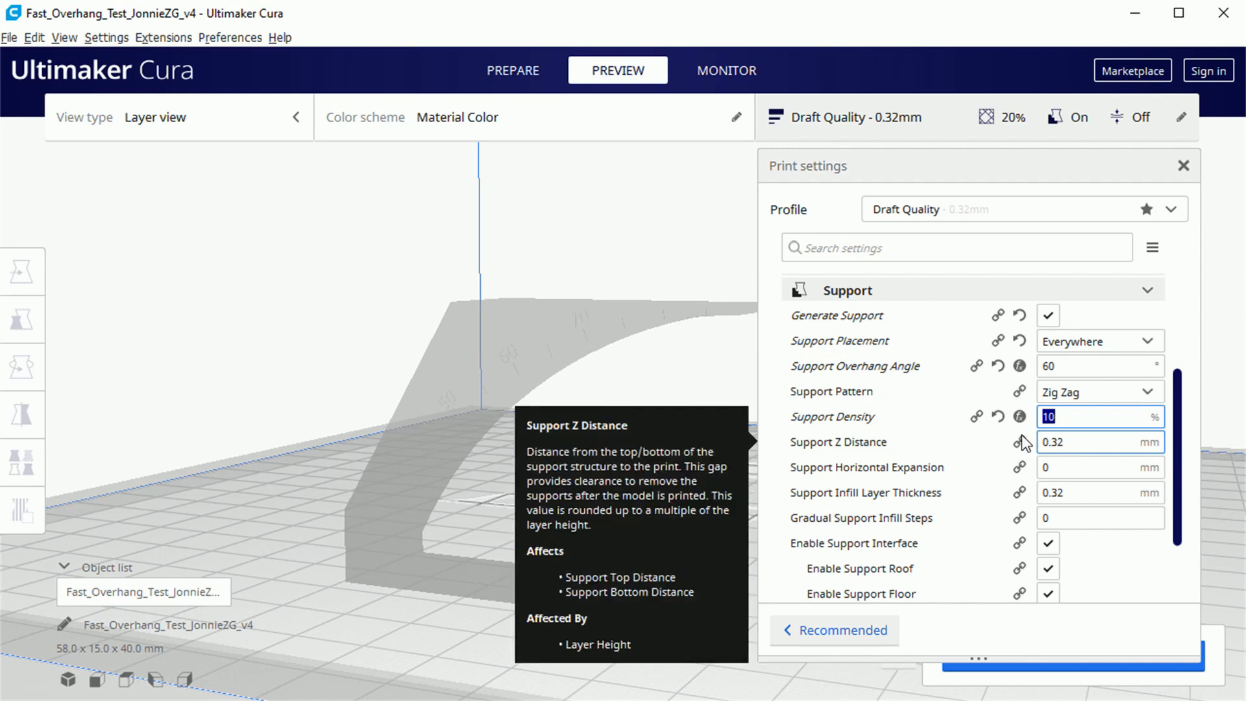
mouse_move(886, 461)
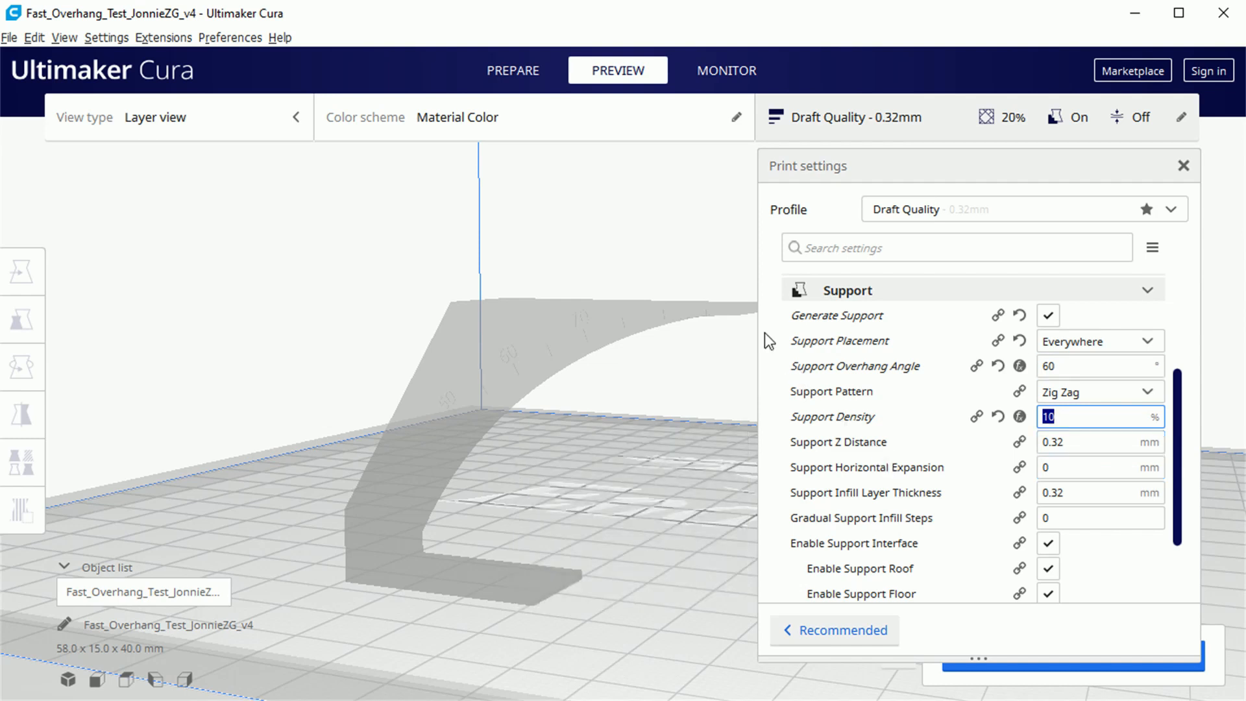
- Look over the remaining support settings, then reslice the model with placement Everywhere and show its layer preview
left_click(542, 80)
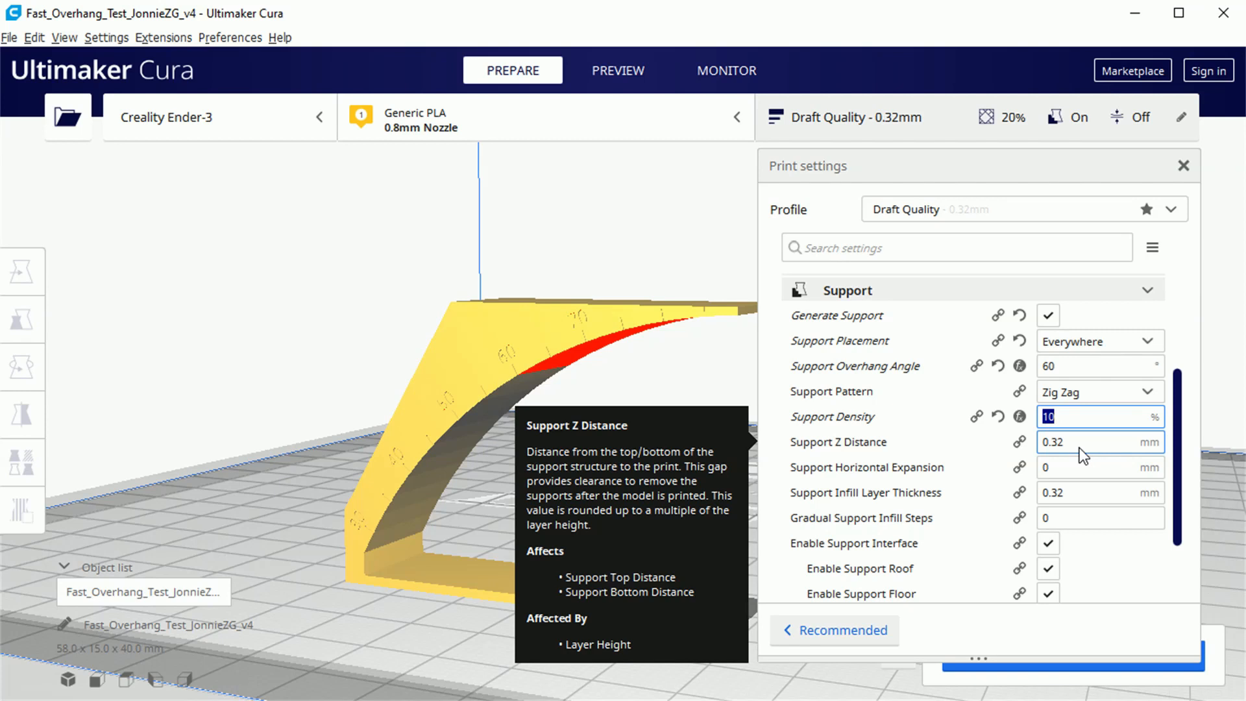
scroll(1081, 451, "down", 2)
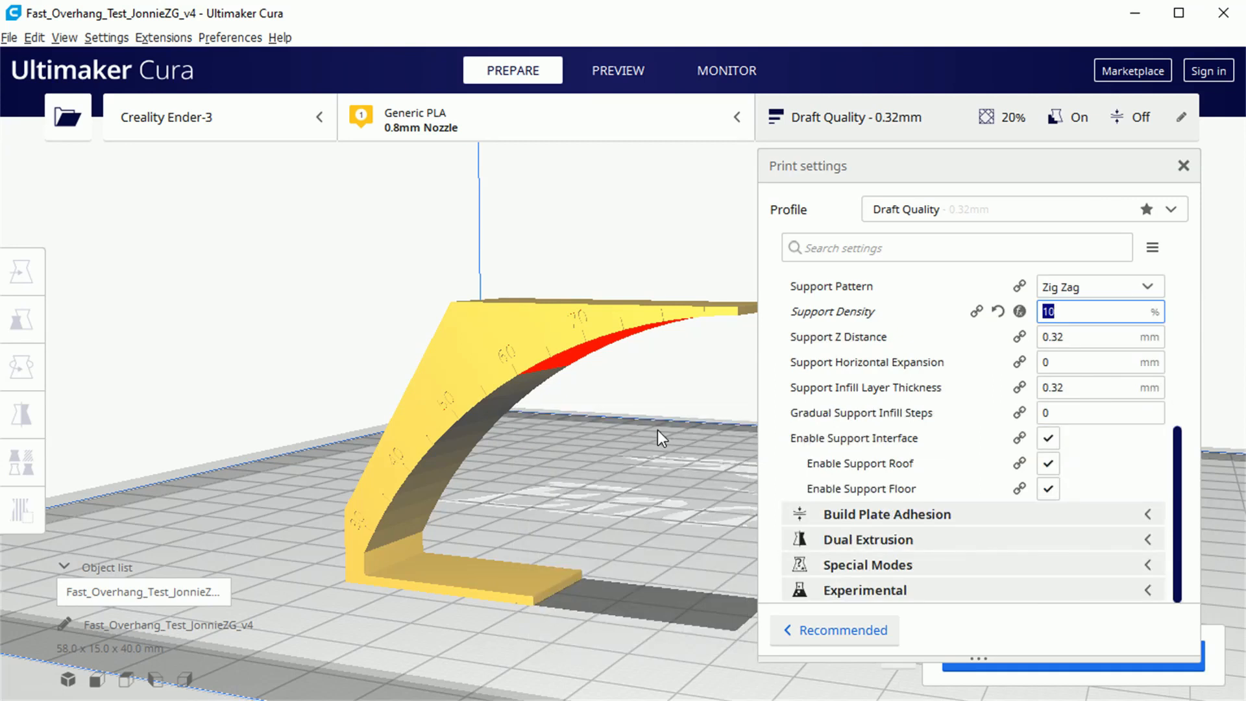
left_click(617, 71)
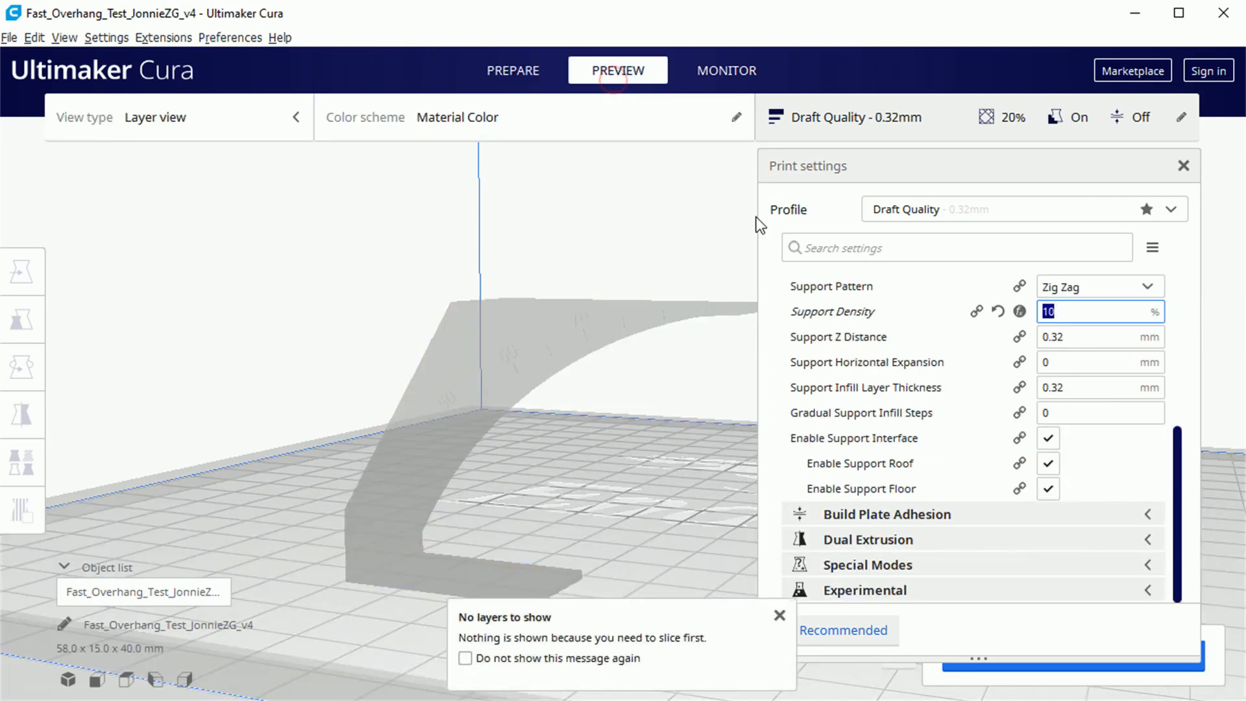
left_click(1090, 669)
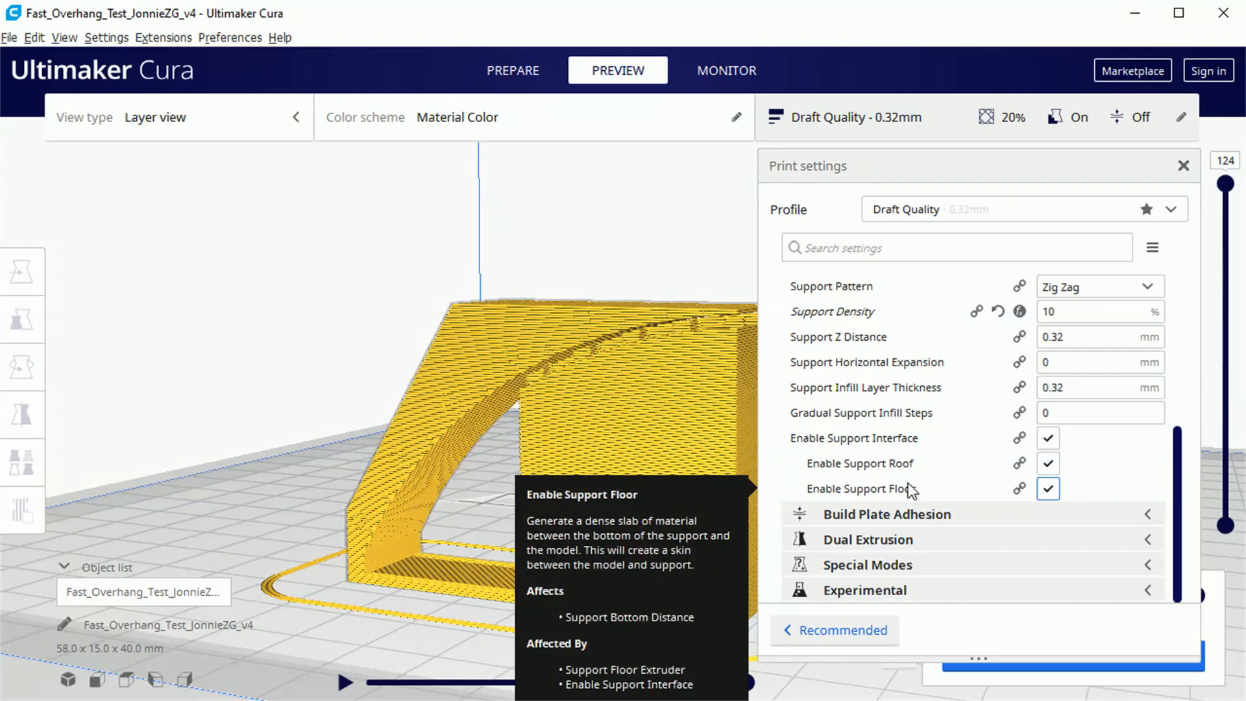
- Read the support roof and floor descriptions, then lower the layer preview to layer 116 to examine the support interface
mouse_move(816, 474)
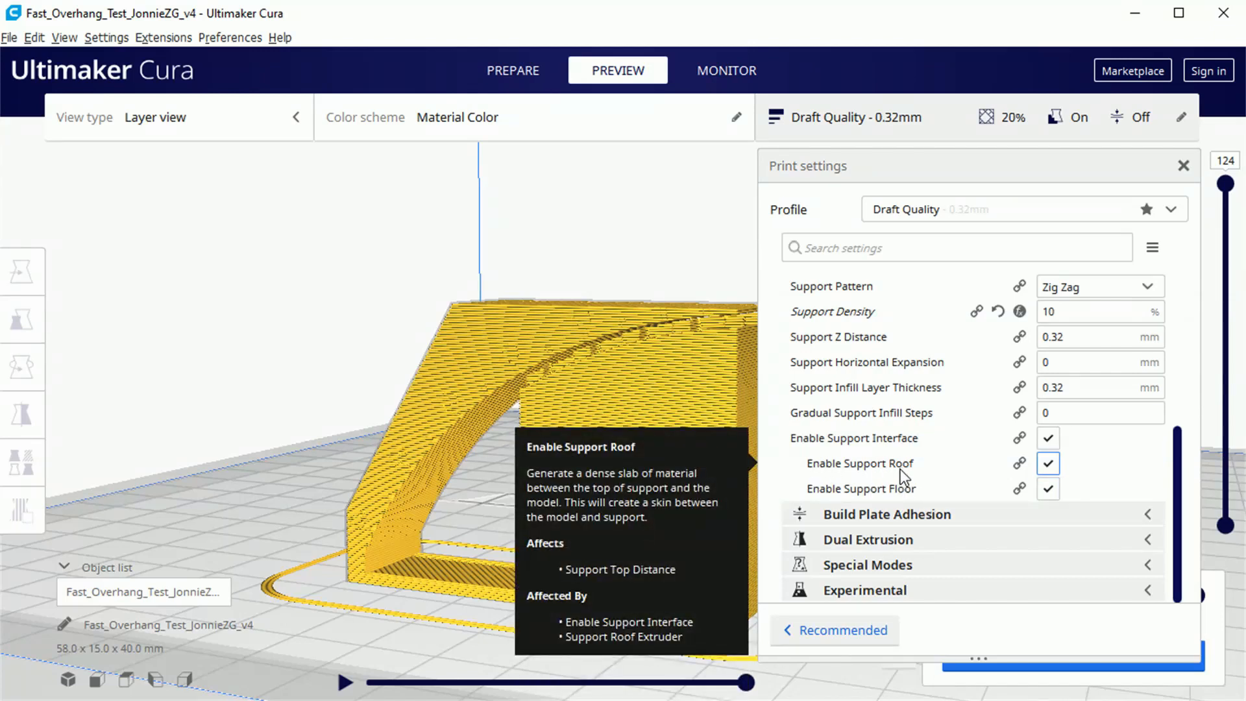
mouse_move(1047, 500)
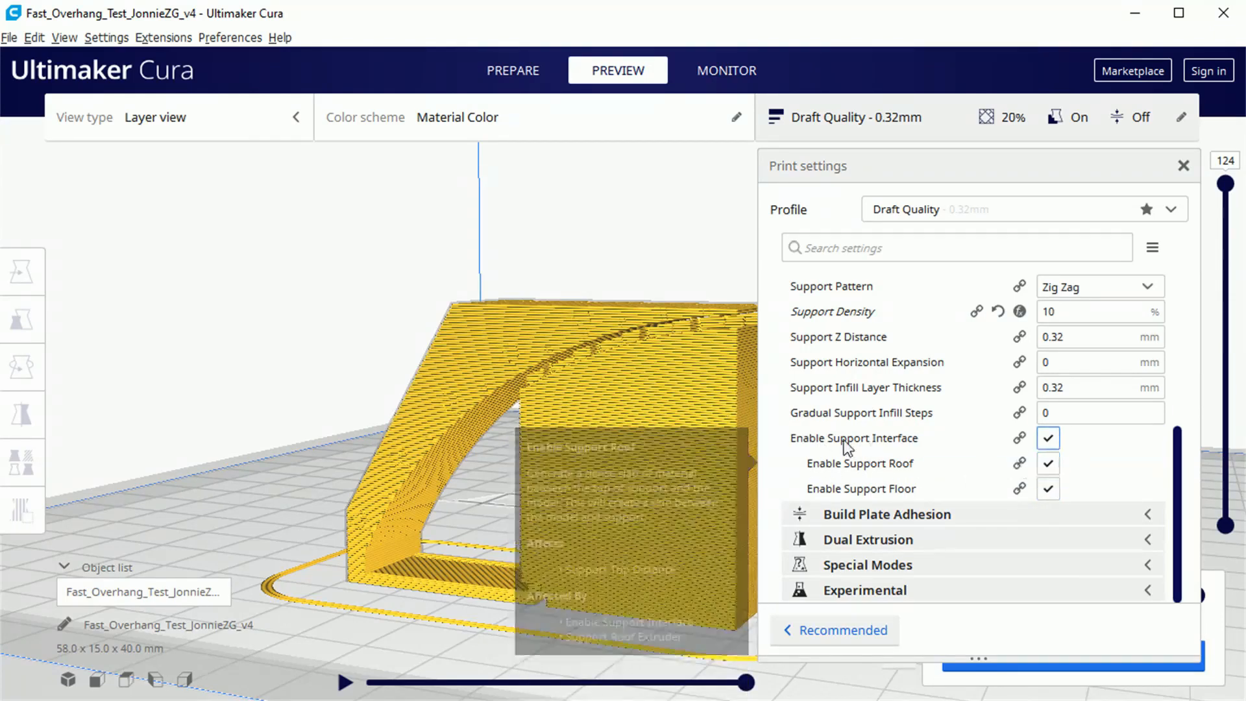
right_click_drag(676, 361, 640, 396)
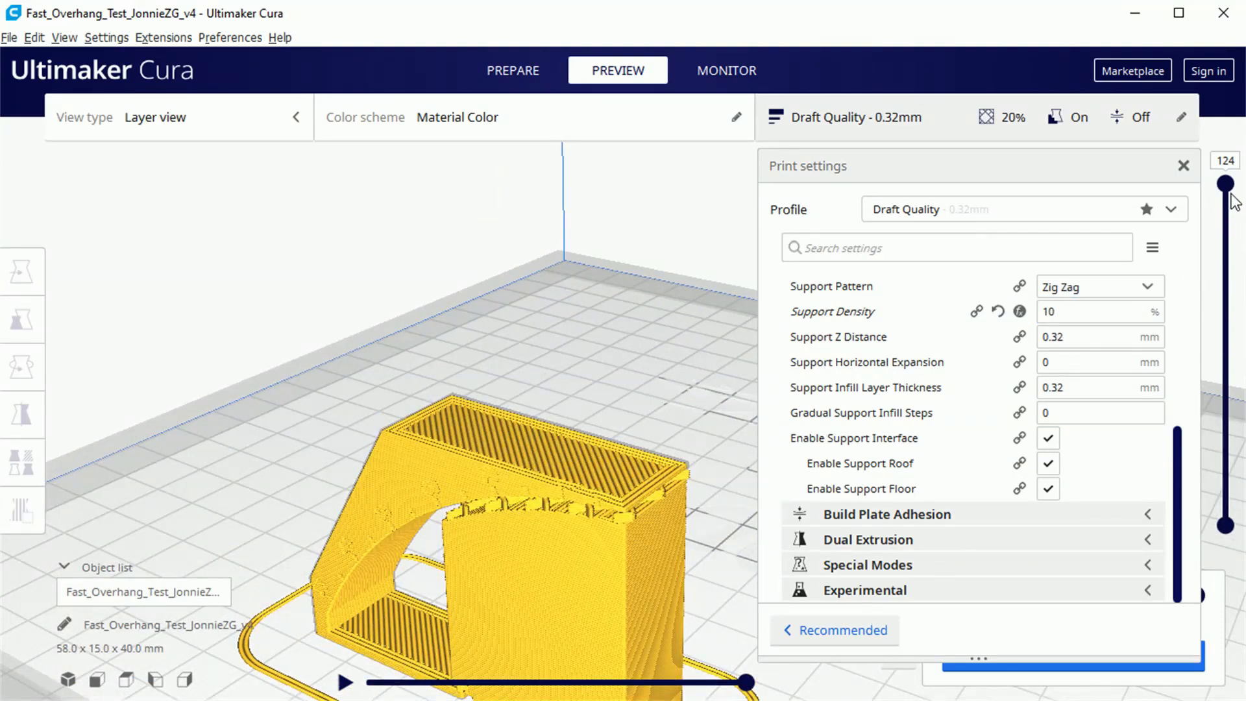
left_click_drag(1227, 185, 1230, 219)
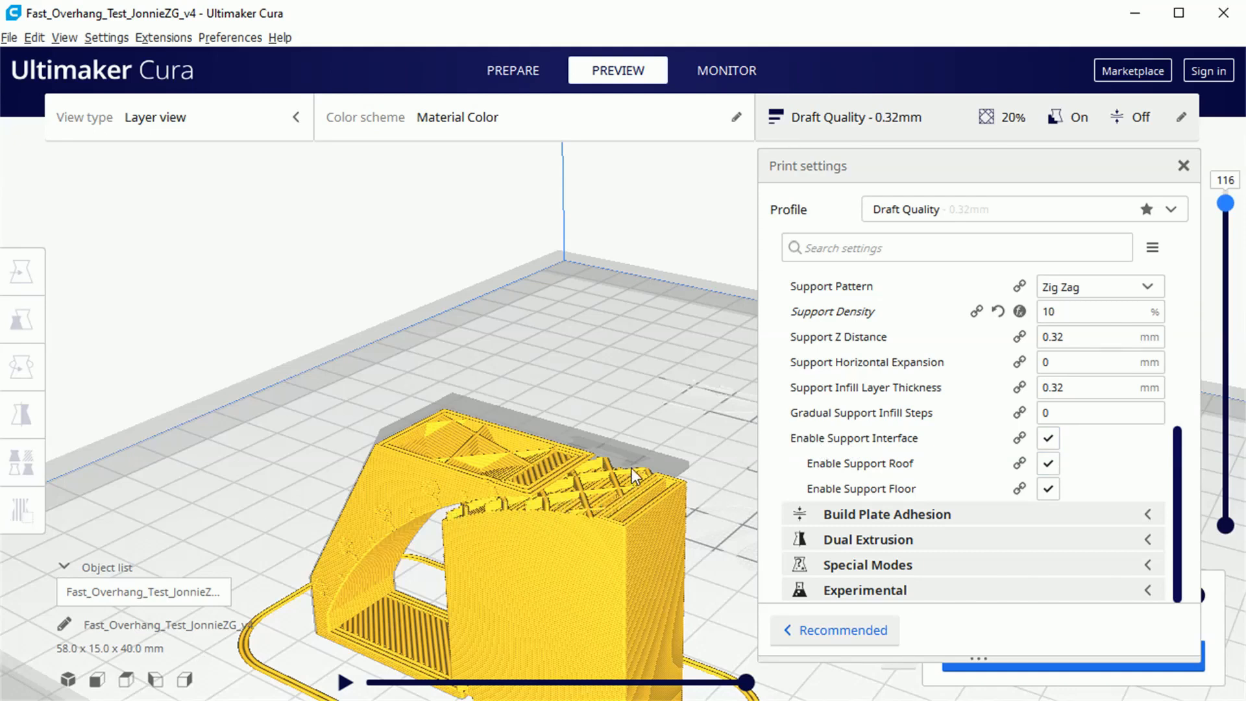
- Disable the support roof, reslice the model and step the layer preview up to layer 119 to compare the support top
mouse_move(921, 477)
left_click(1053, 465)
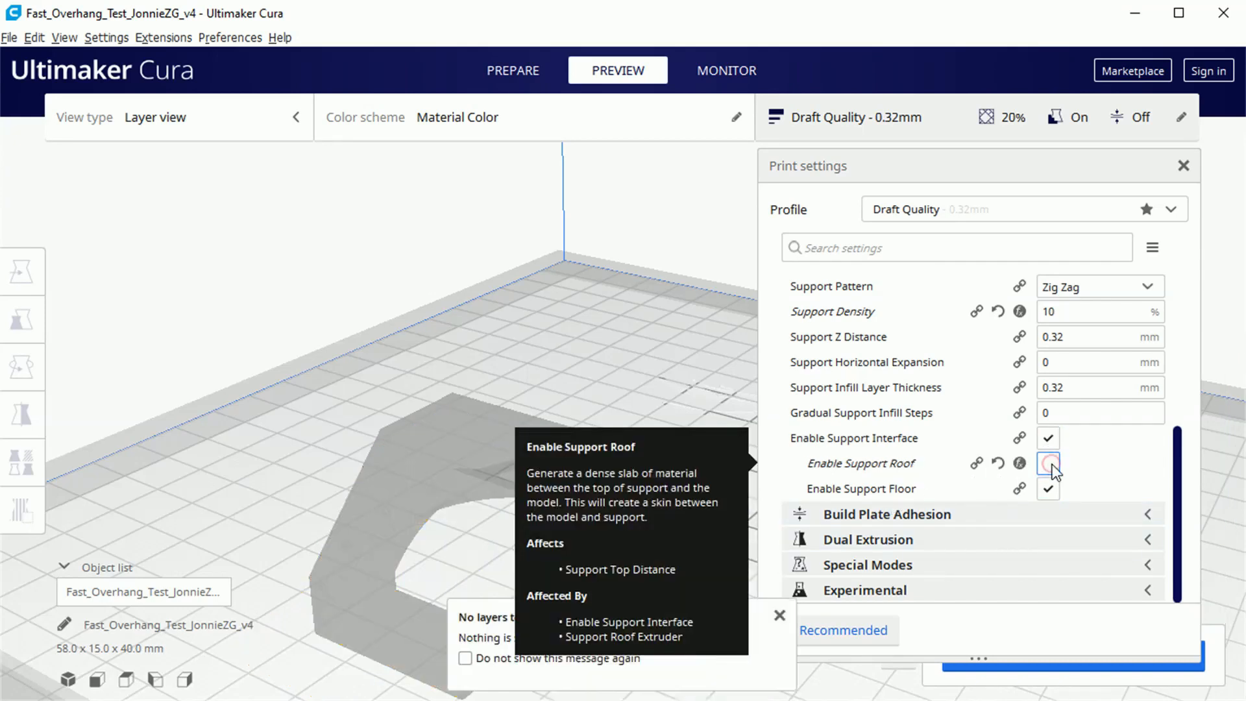
left_click(1016, 666)
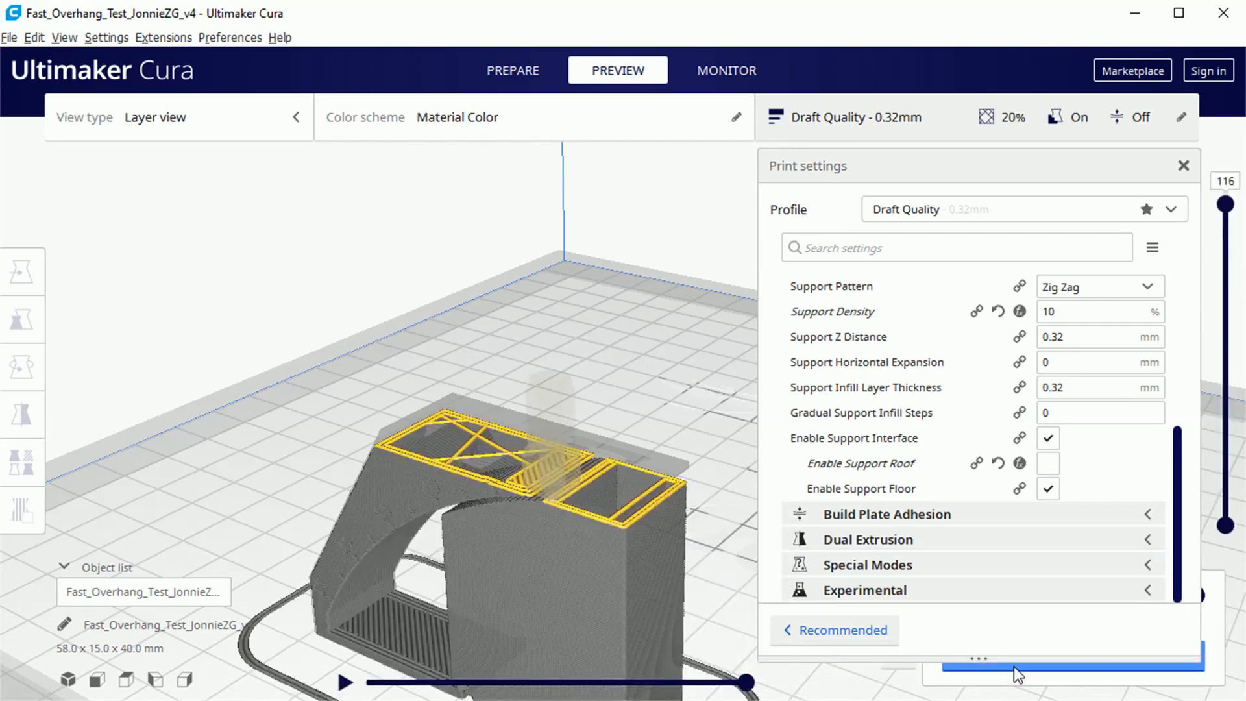
left_click(1224, 208)
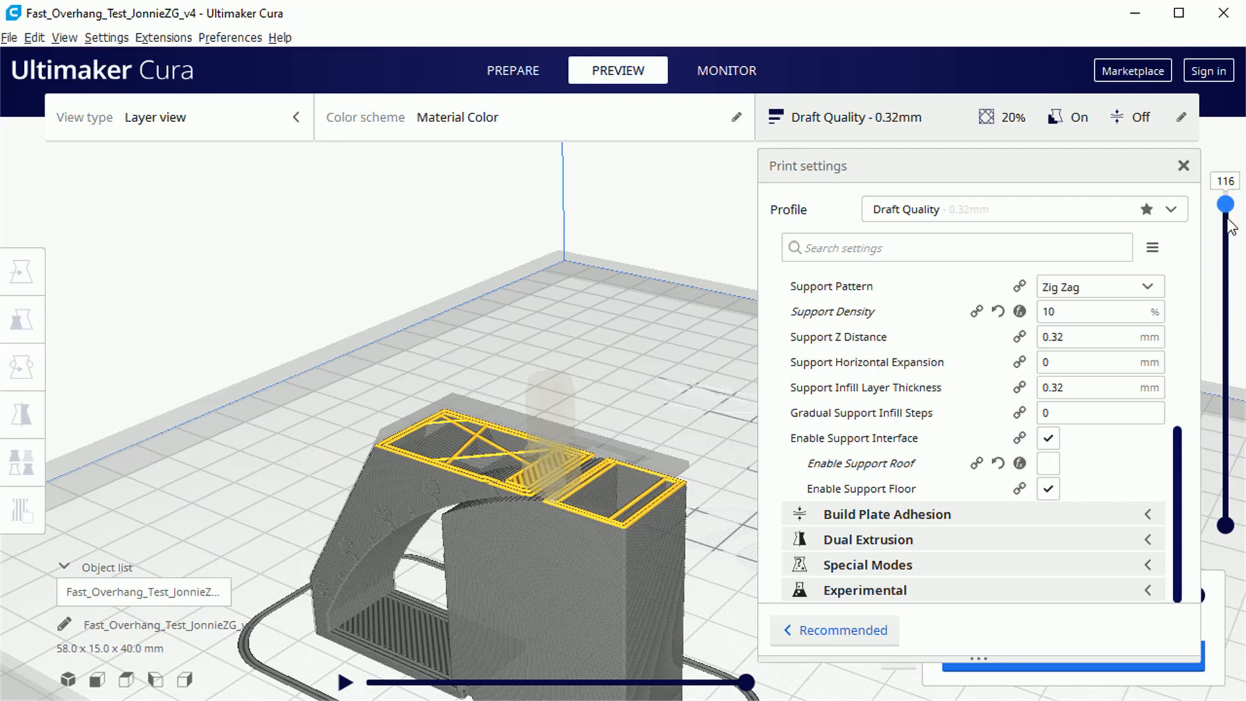
key("Up")
key("Up")
key("Up")
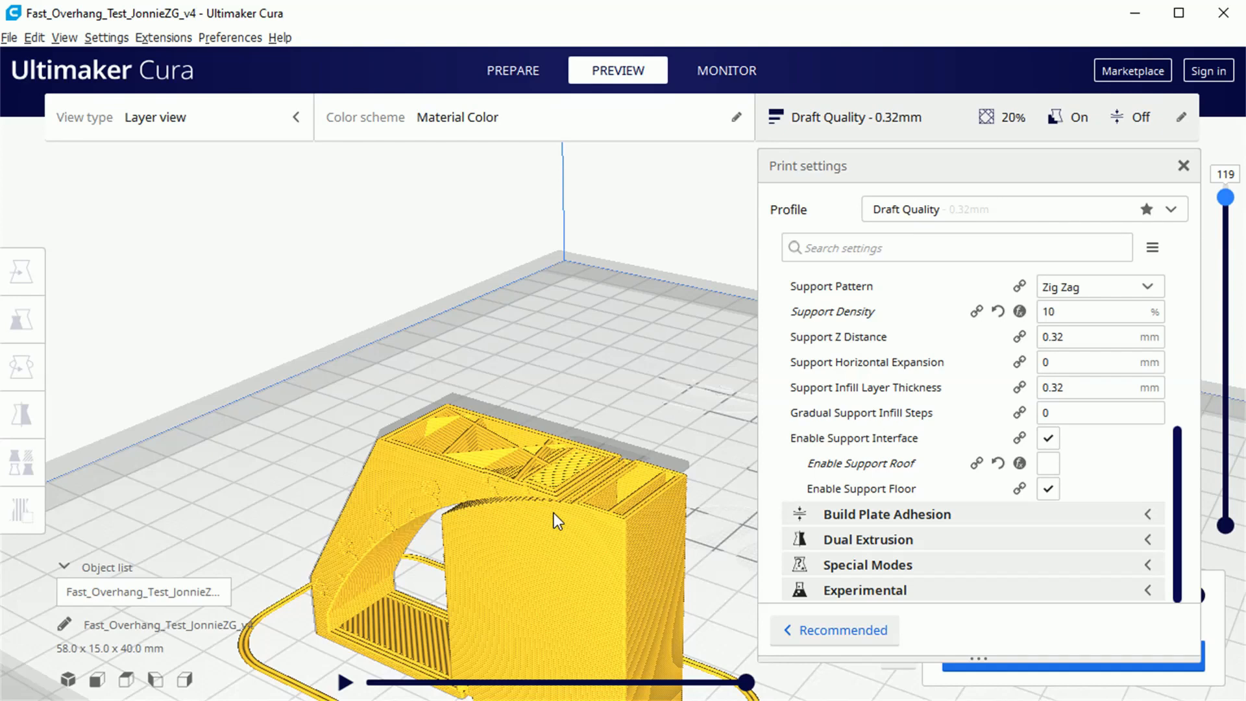
- Enable the support roof again and reslice the model
left_click(1050, 464)
left_click(1050, 466)
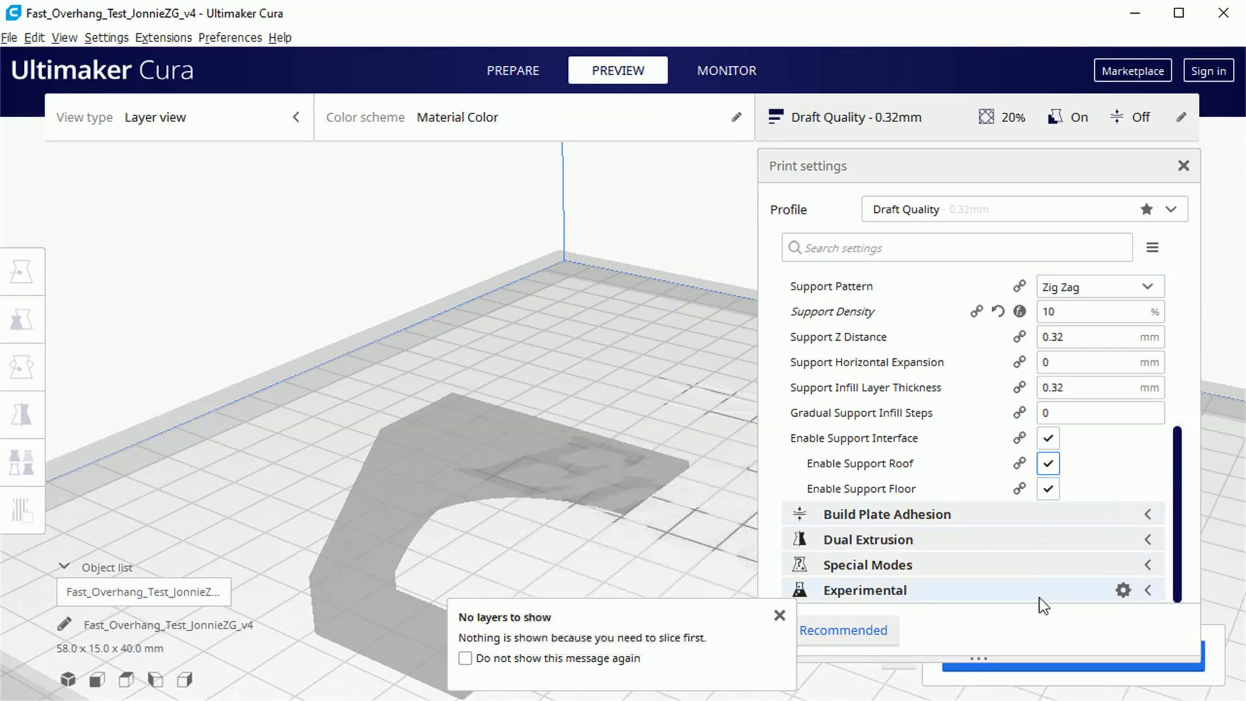
left_click(1068, 669)
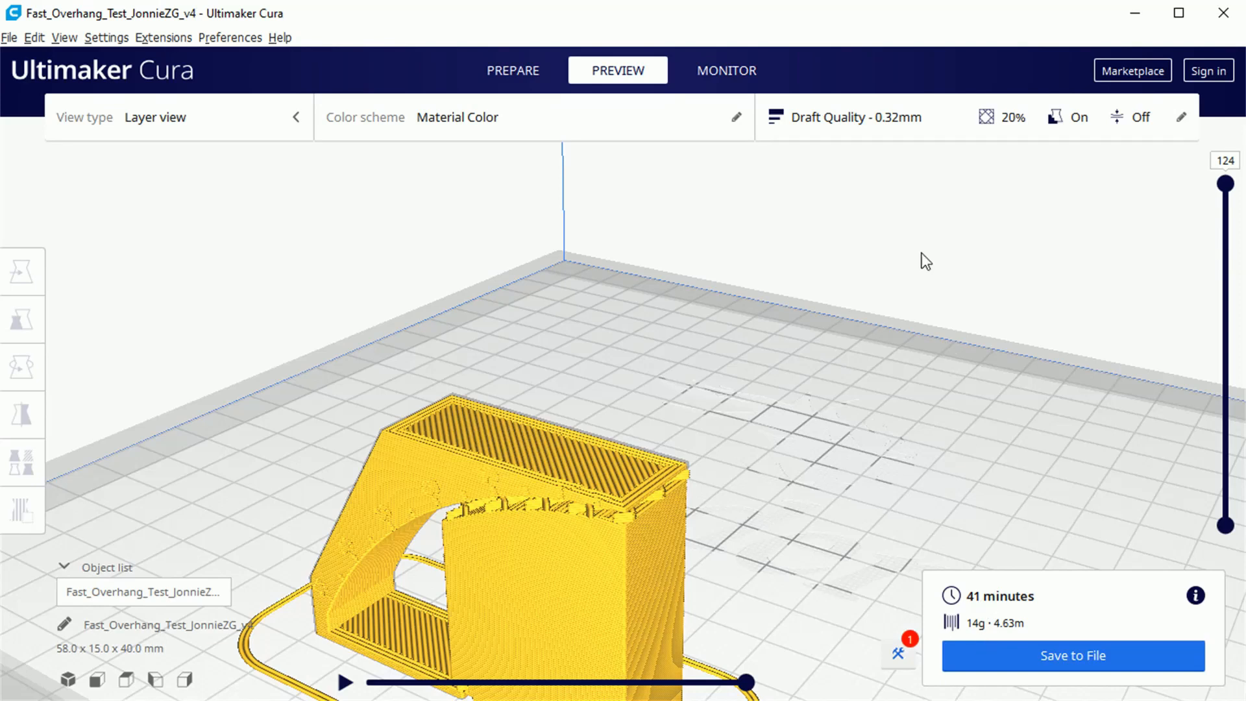
- Turn off Generate Support in the print settings
left_click(987, 126)
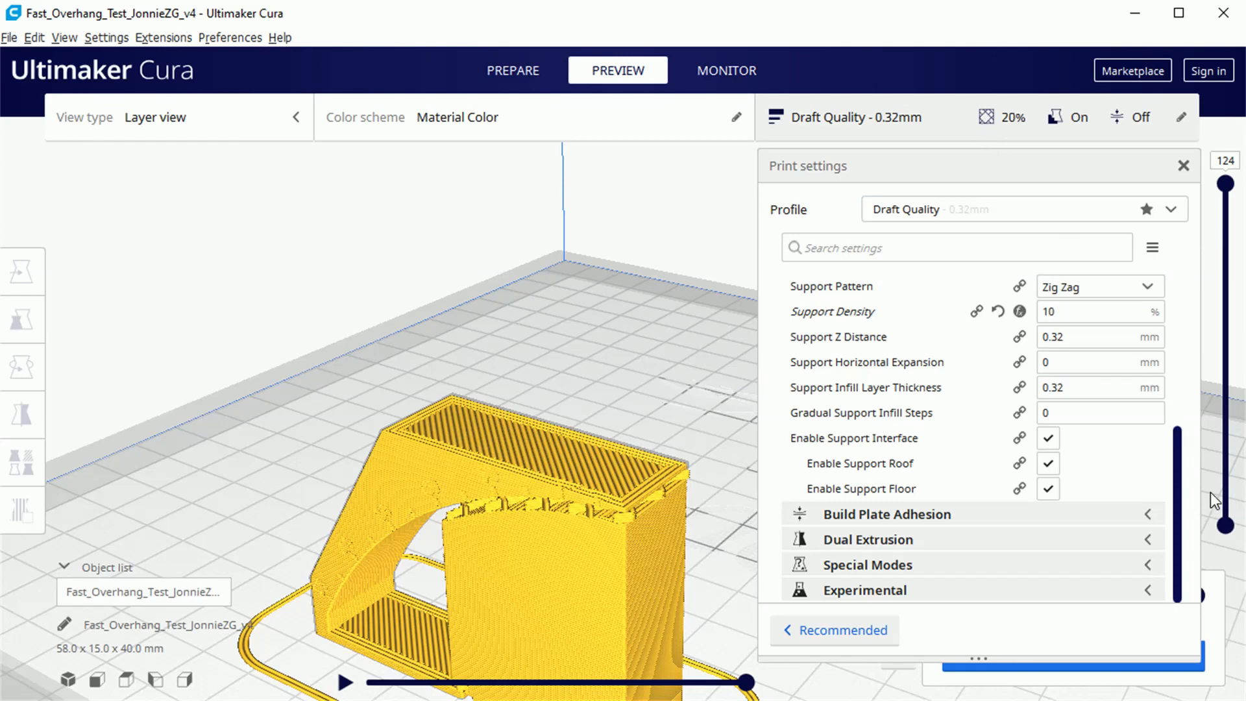
scroll(1179, 478, "up", 5)
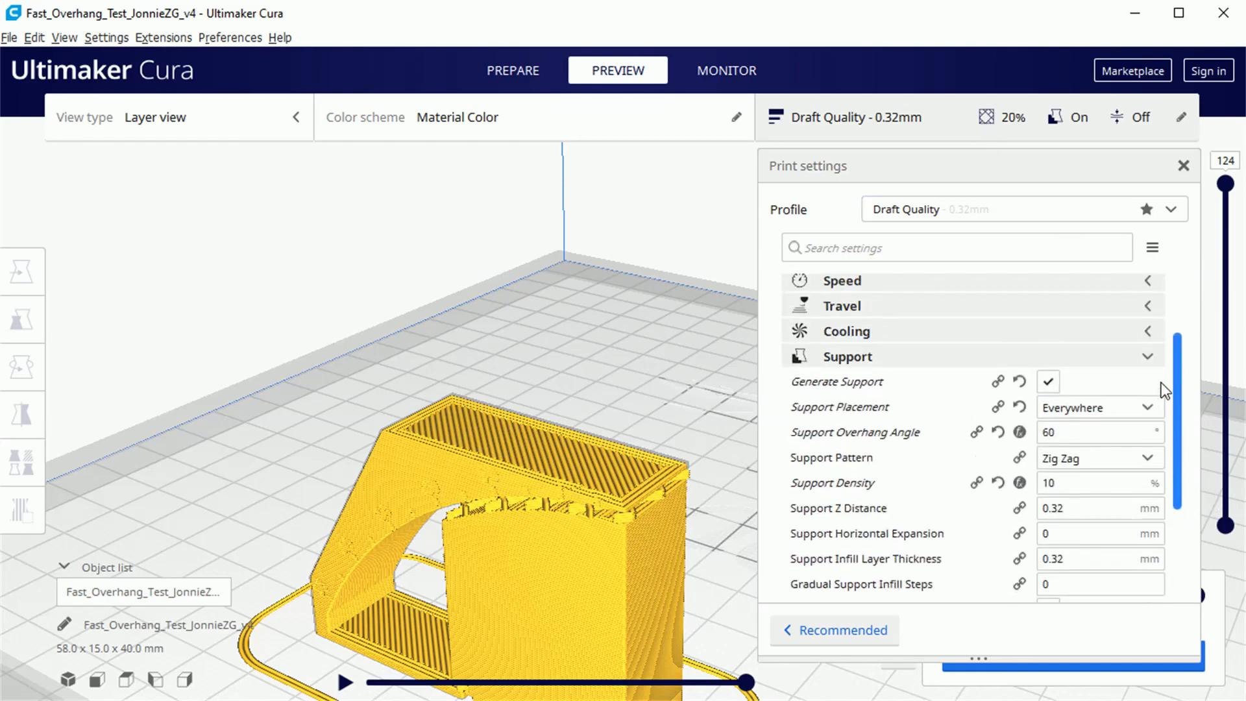
left_click(1049, 382)
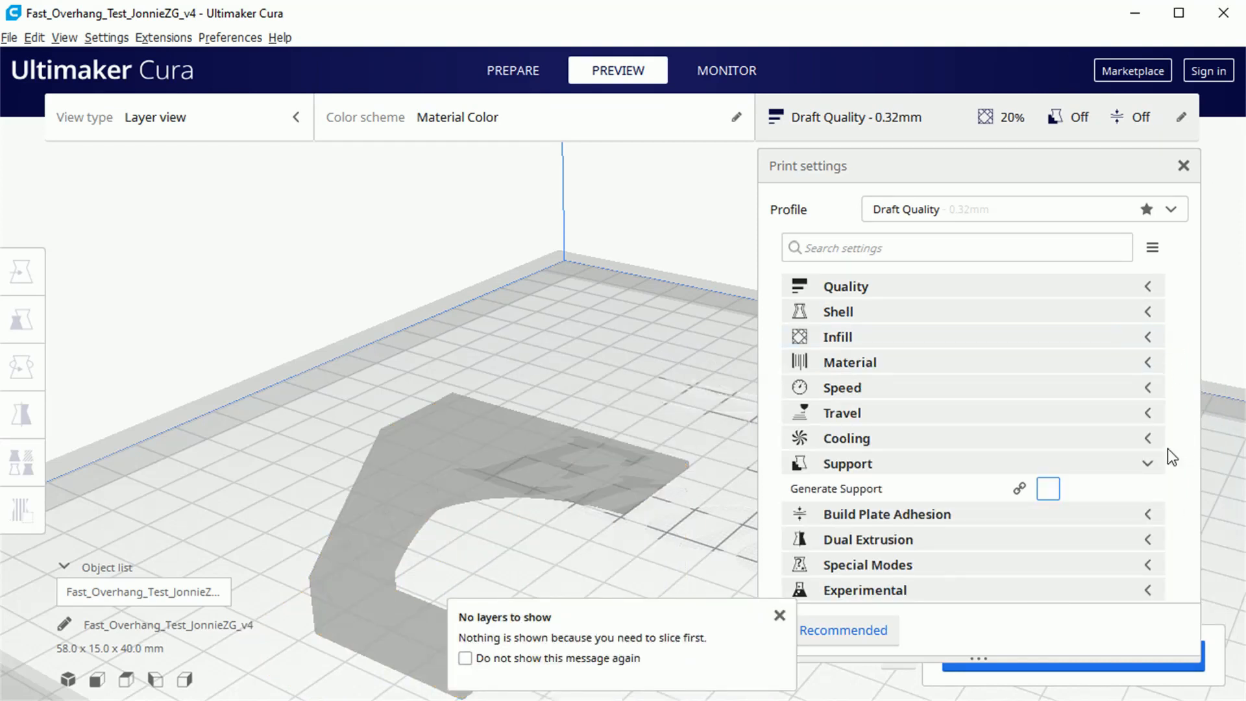
- Enable Tree Support in the Experimental settings
left_click(1149, 590)
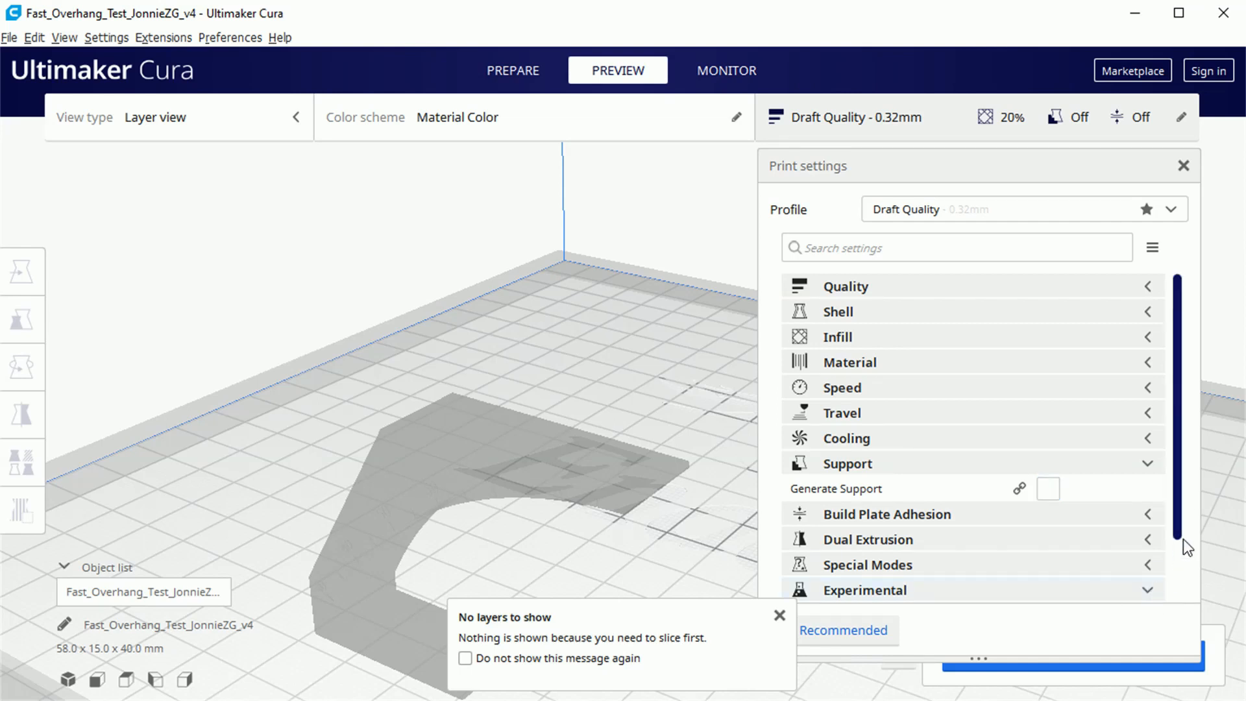
left_click_drag(1181, 520, 1197, 579)
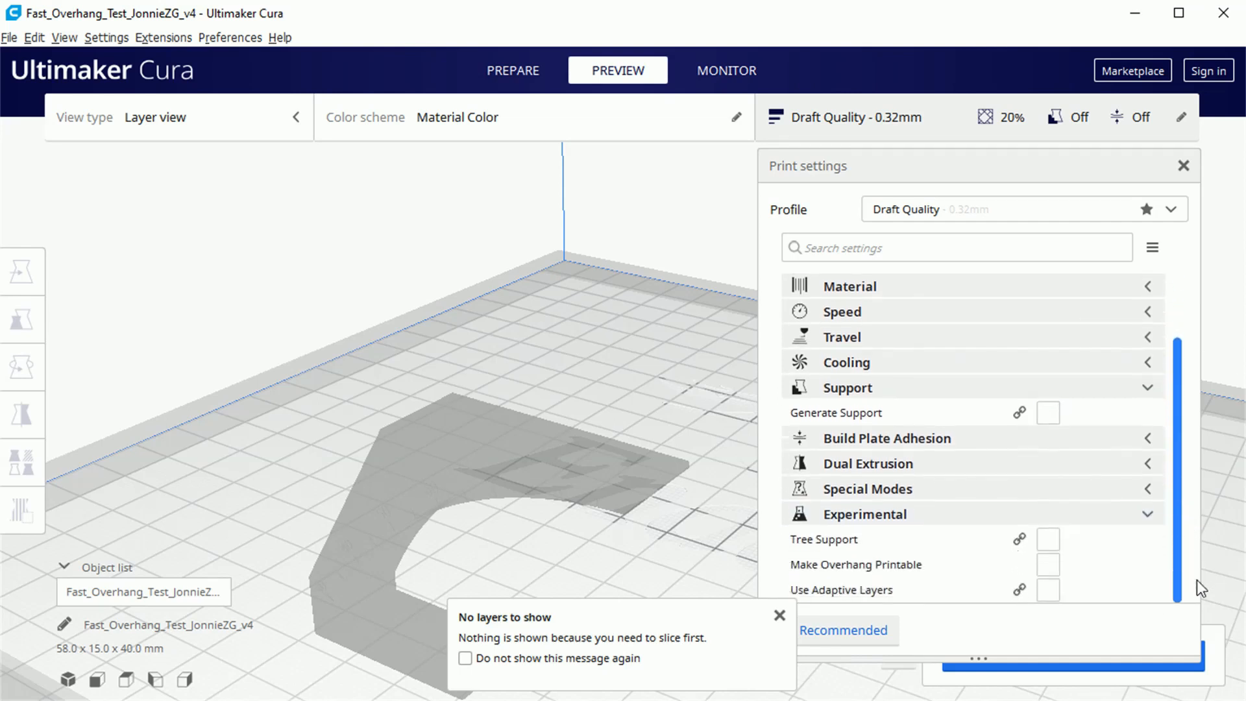
mouse_move(854, 559)
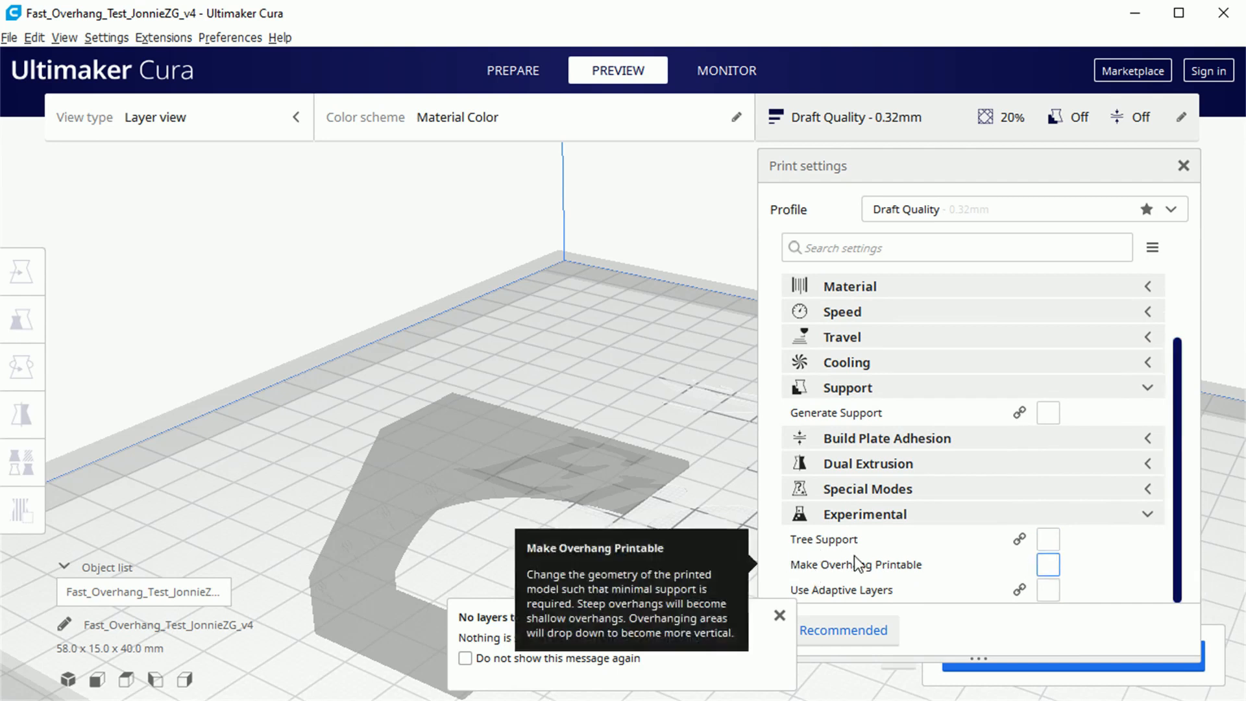
left_click(1051, 542)
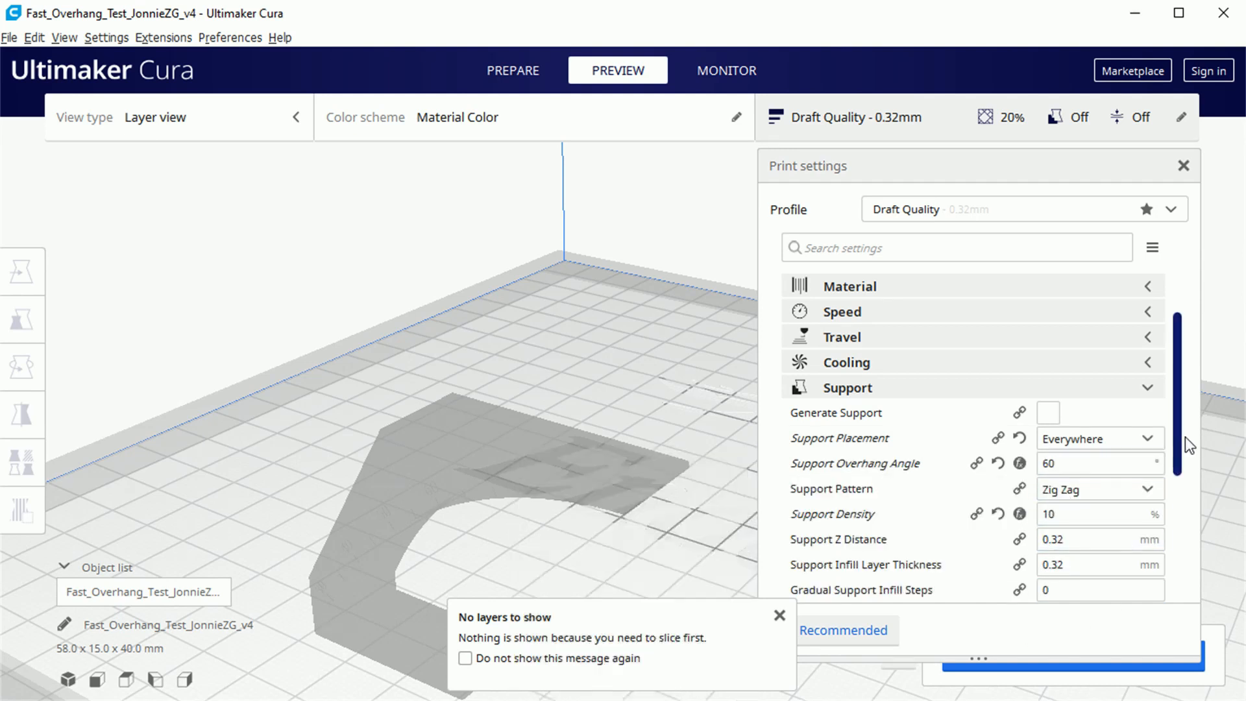
- Check the support settings, slice the model with tree support, and view the result with the print settings closed
left_click_drag(1175, 424, 1181, 473)
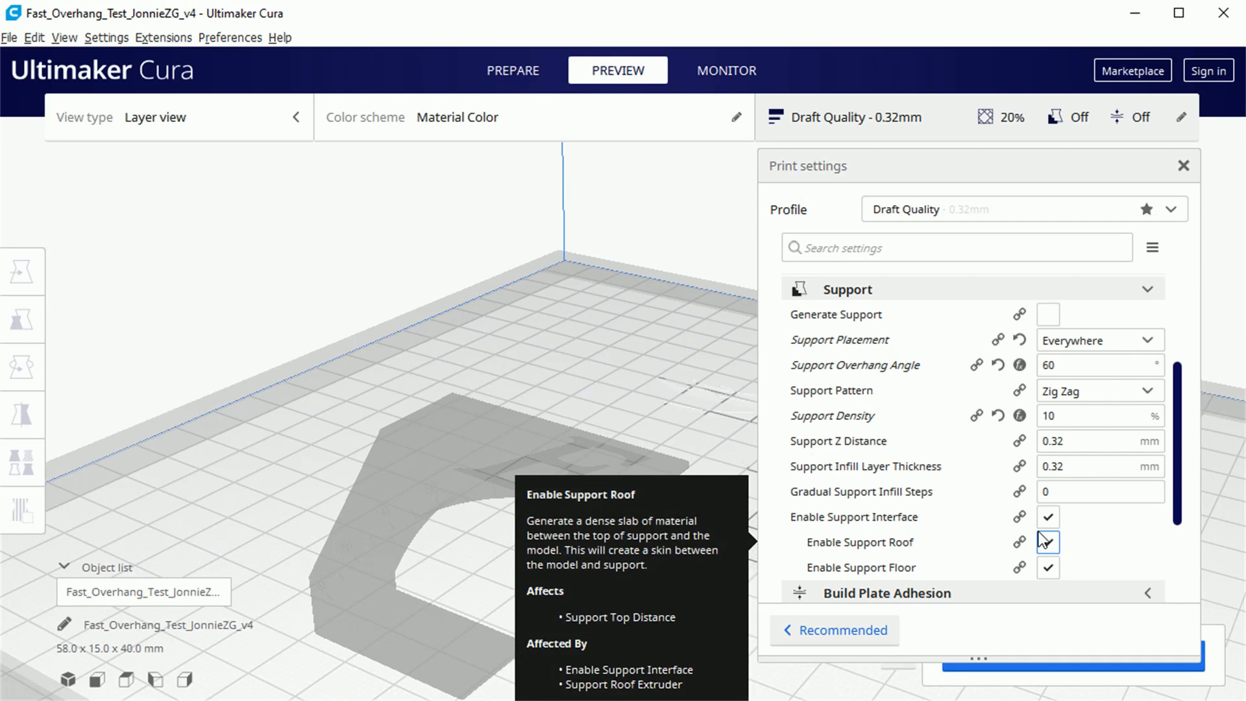
scroll(1184, 502, "down", 4)
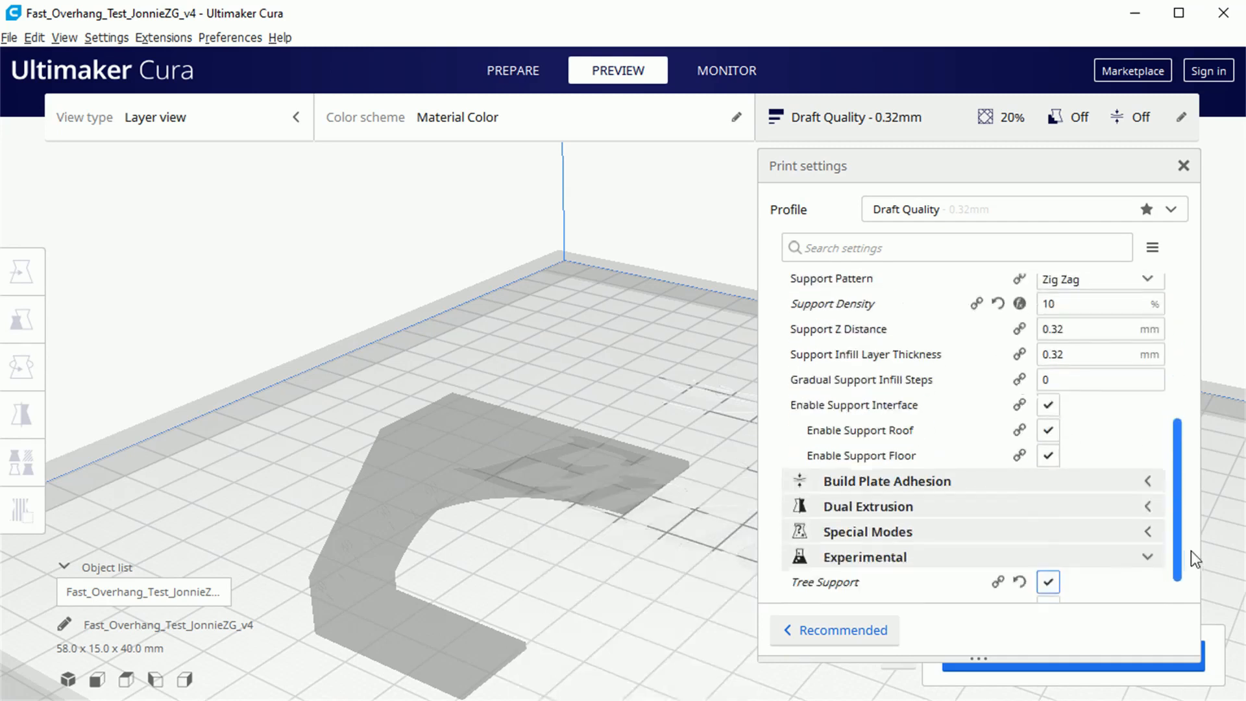
left_click(1174, 673)
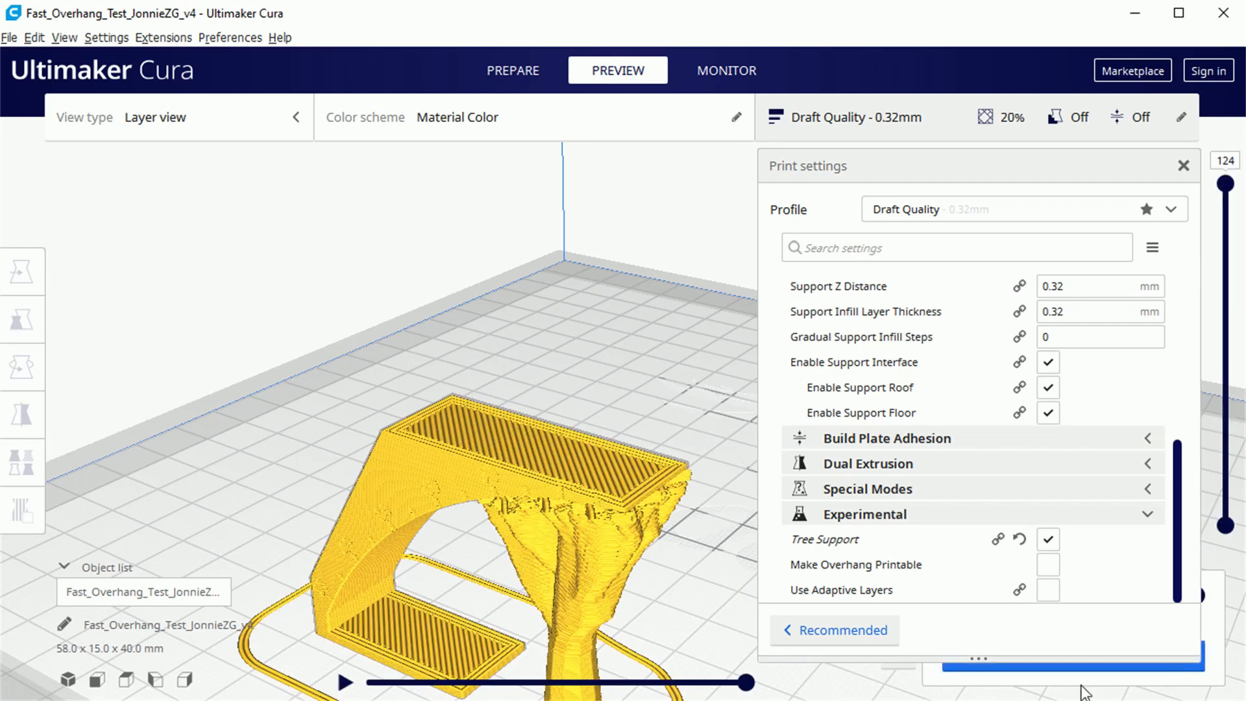
mouse_move(652, 586)
right_mouse_down()
mouse_move(632, 562)
mouse_move(664, 575)
right_mouse_up()
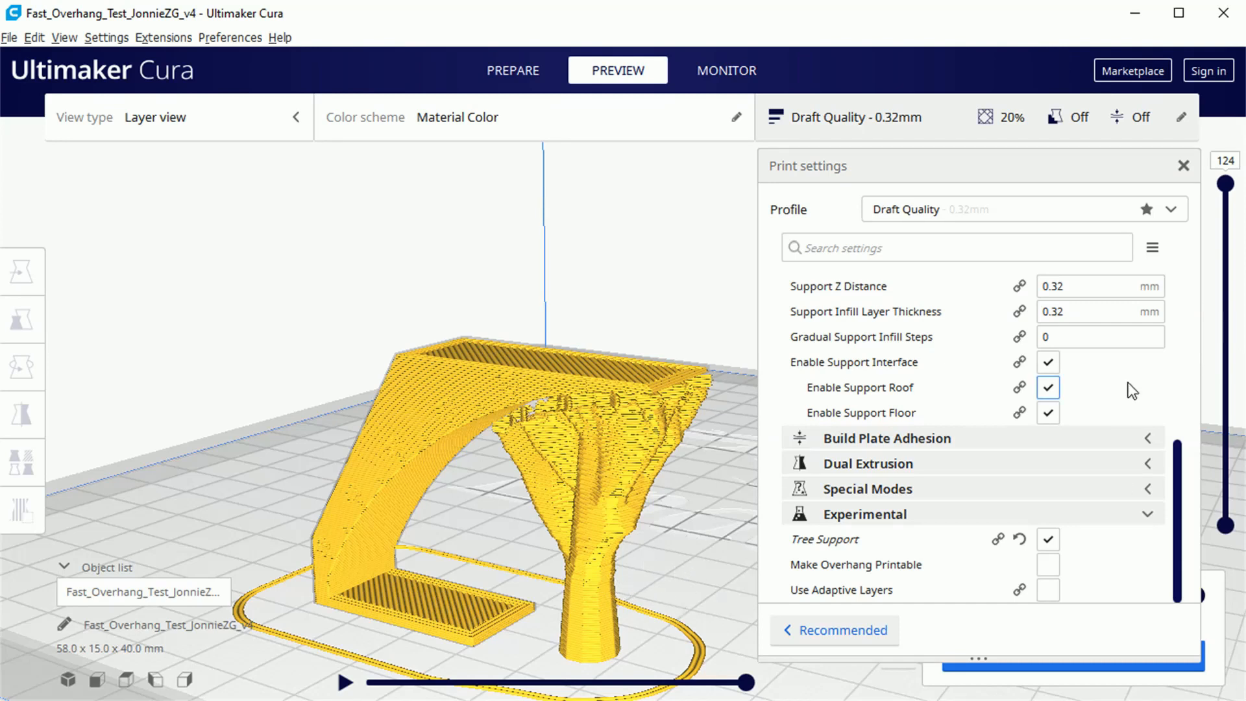
left_click(1183, 165)
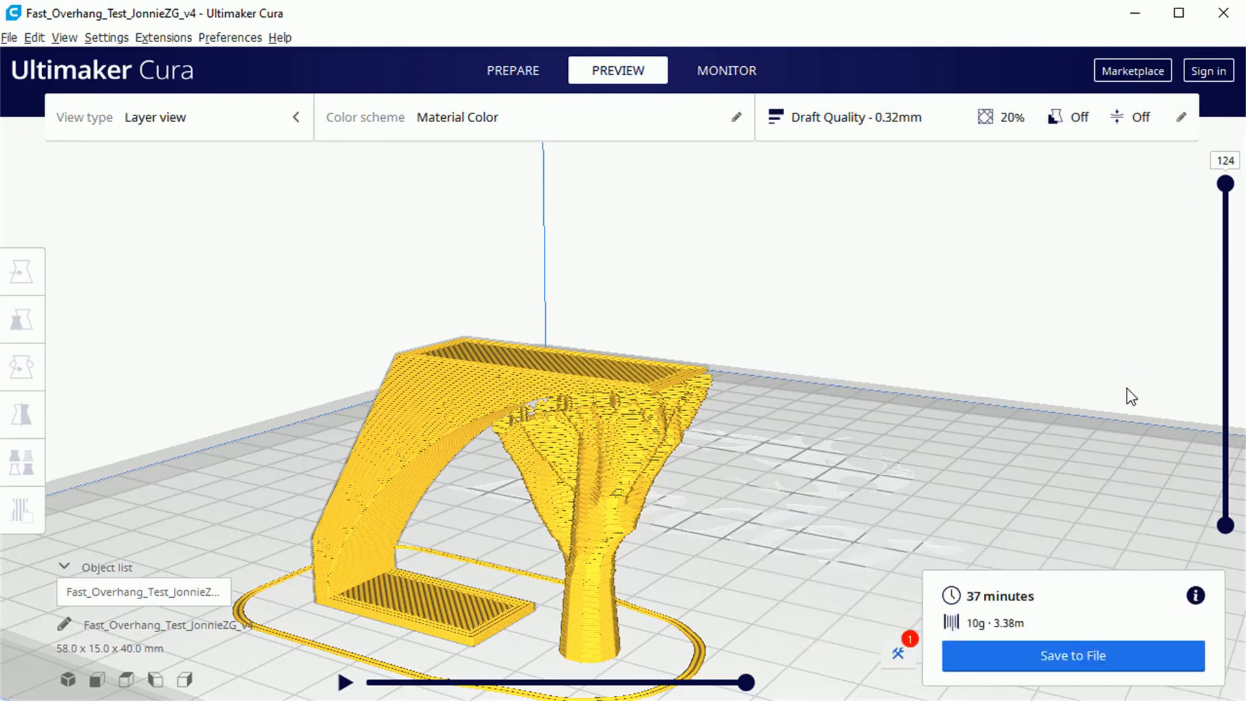